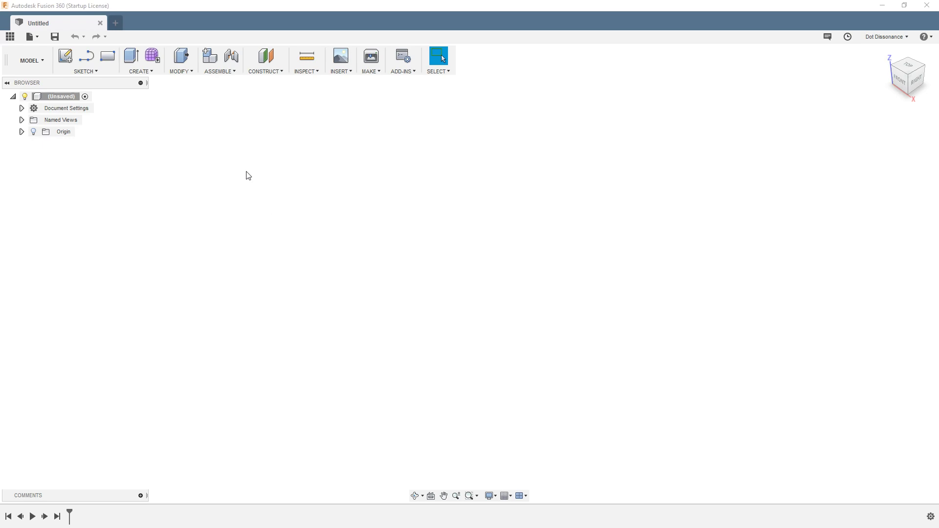
# Step: Start a new sketch on the horizontal XY origin plane
pyautogui.click(66, 56)
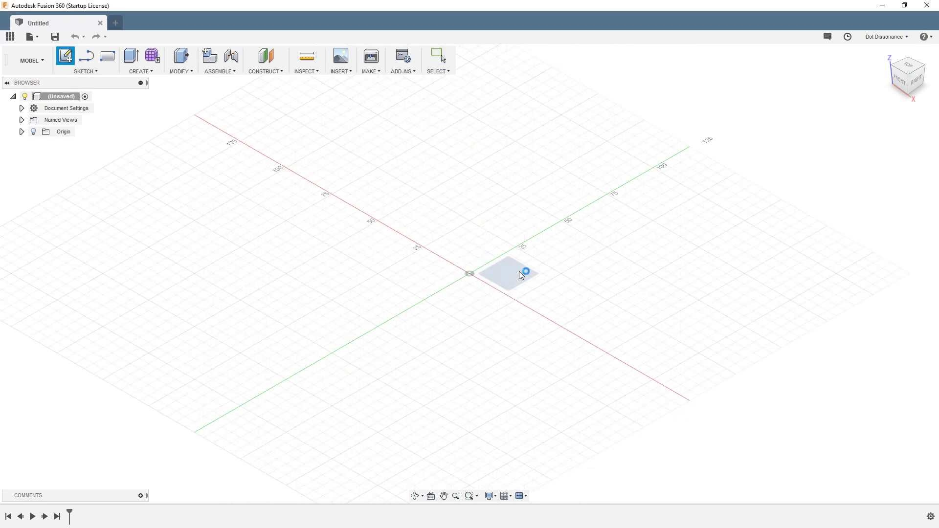
pyautogui.click(518, 271)
# Step: Draw a freehand circle centred on the origin without entering a diameter, and undo it
pyautogui.press('c')
pyautogui.click(437, 312)
pyautogui.click(541, 198)
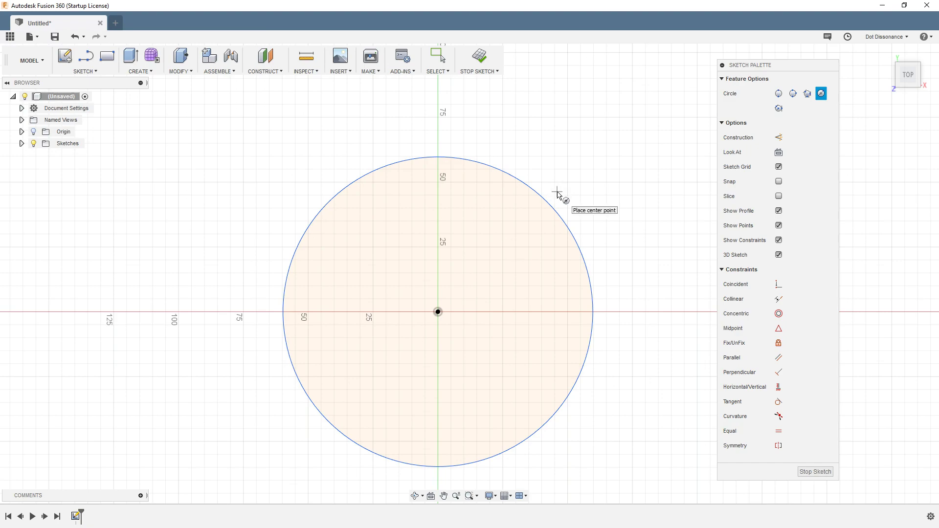
pyautogui.press('Escape')
pyautogui.hotkey('ctrl', 'z')
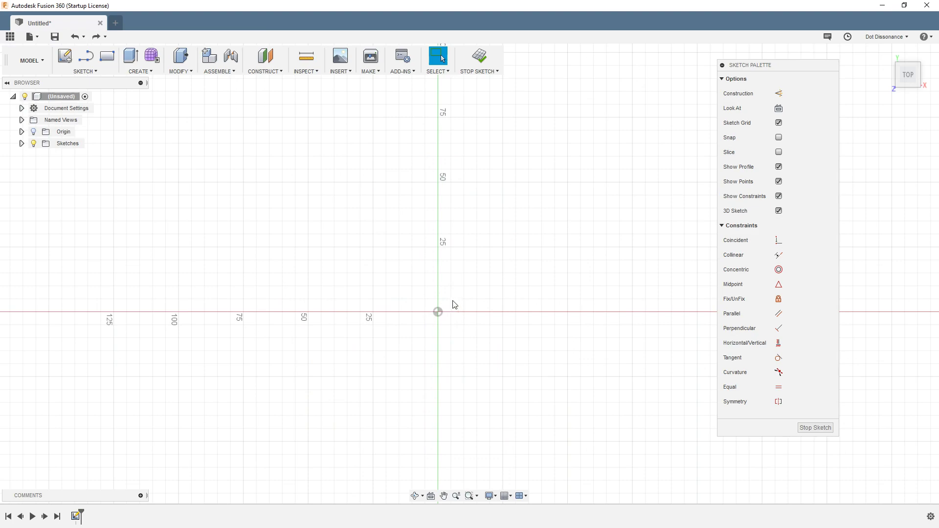
# Step: Draw a 120 mm diameter circle centred on the origin and move its dimension label outside the circle
pyautogui.press('c')
pyautogui.click(438, 311)
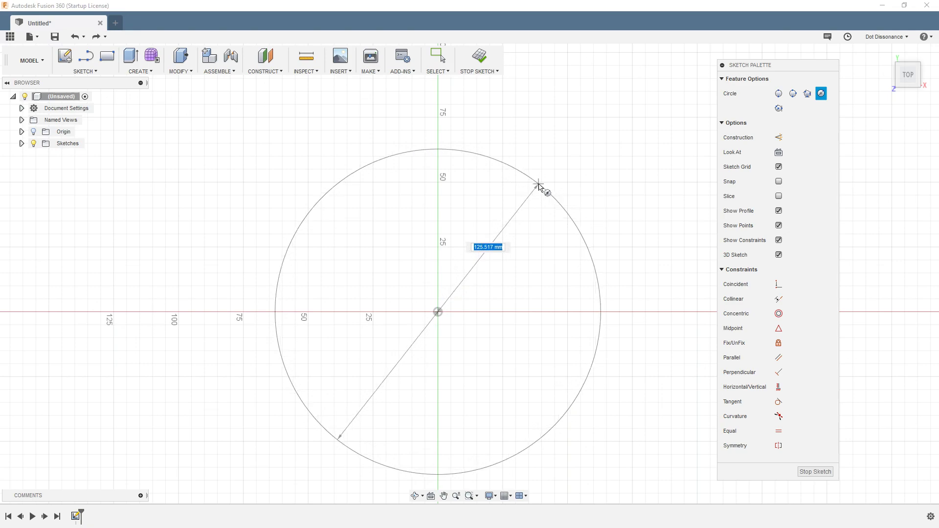
pyautogui.write('120')
pyautogui.press('Tab')
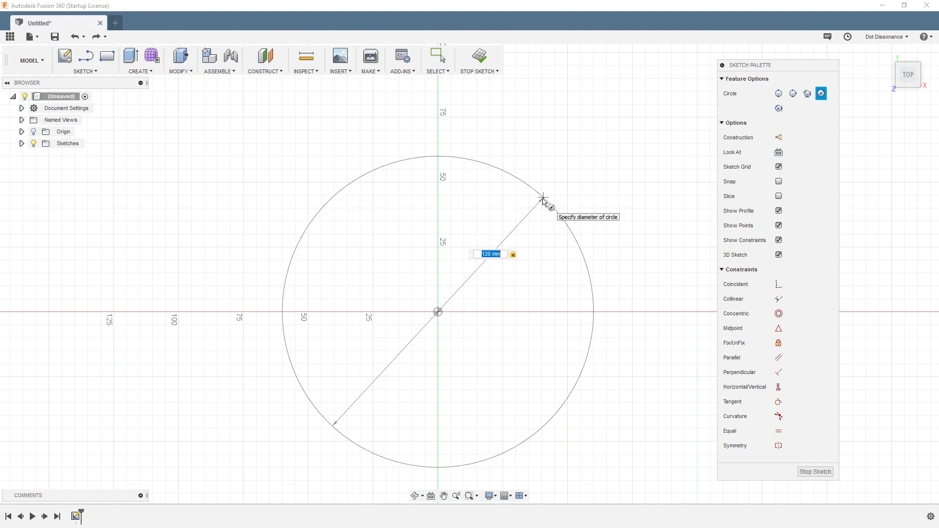
pyautogui.press('Return')
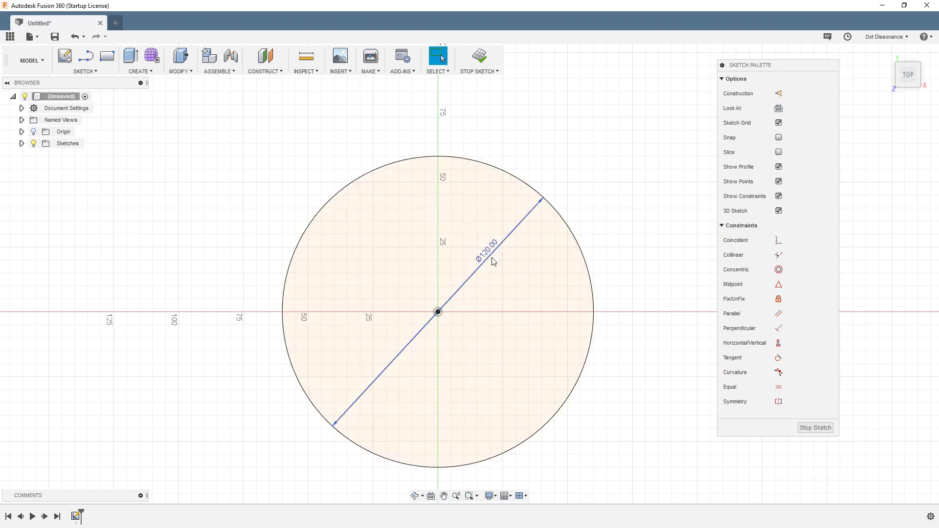
pyautogui.moveTo(483, 251); pyautogui.dragTo(615, 157)
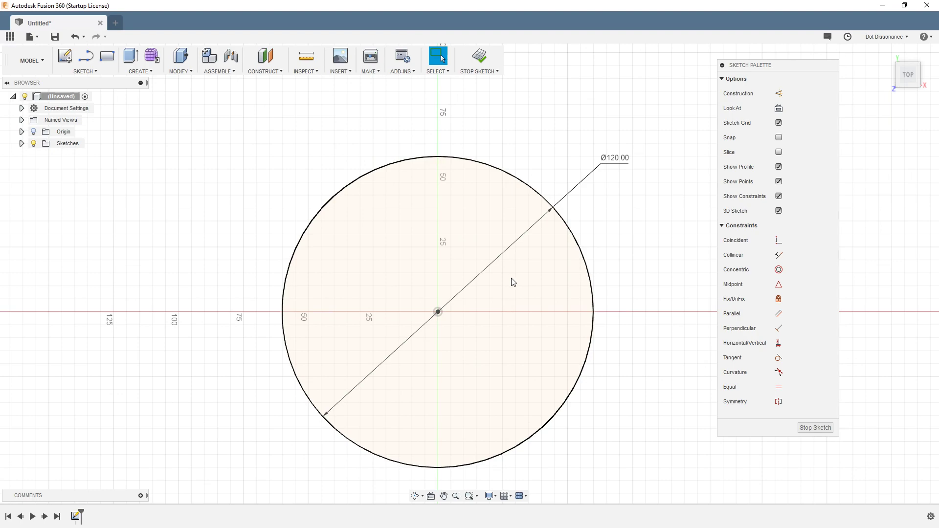
# Step: Replace the circle with a 100 mm diameter circle centred on the origin, placing its dimension label outside the circle
pyautogui.moveTo(226, 121); pyautogui.dragTo(647, 487)
pyautogui.press('Delete')
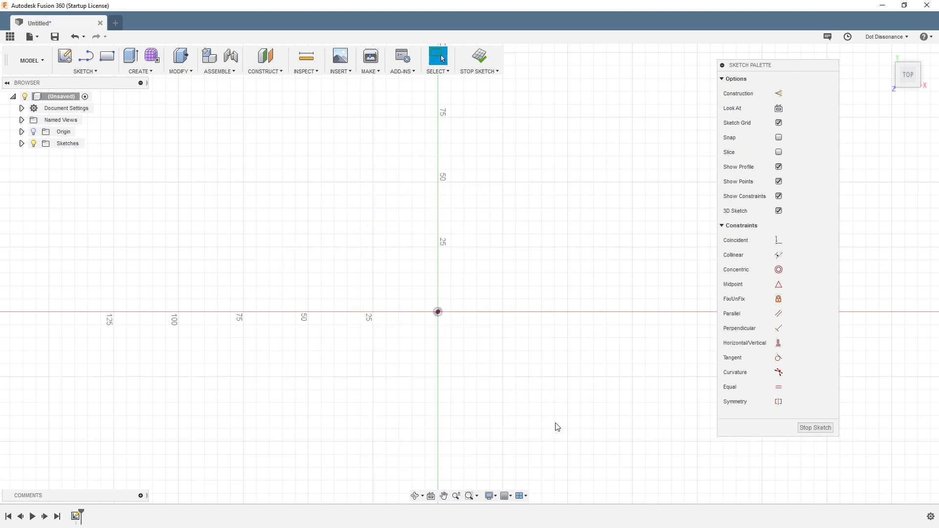
pyautogui.press('c')
pyautogui.click(438, 311)
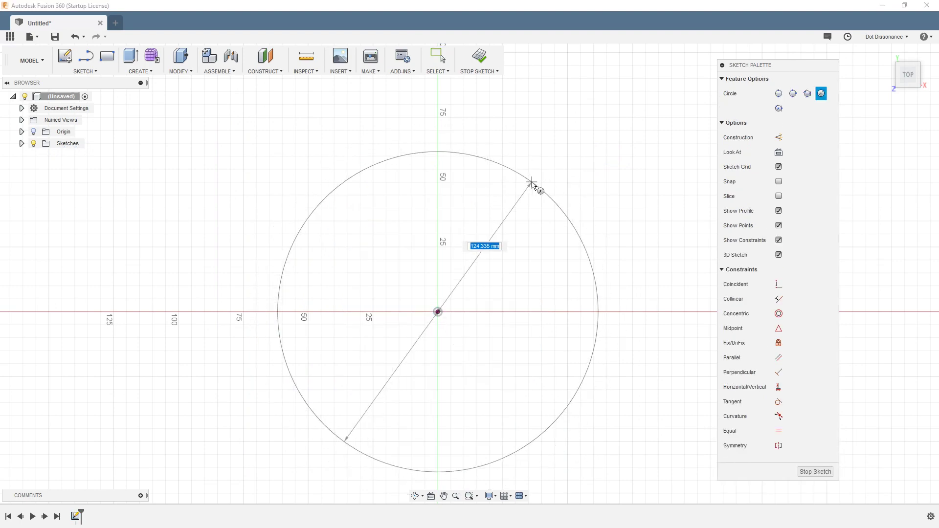
pyautogui.write('1')
pyautogui.press('Tab')
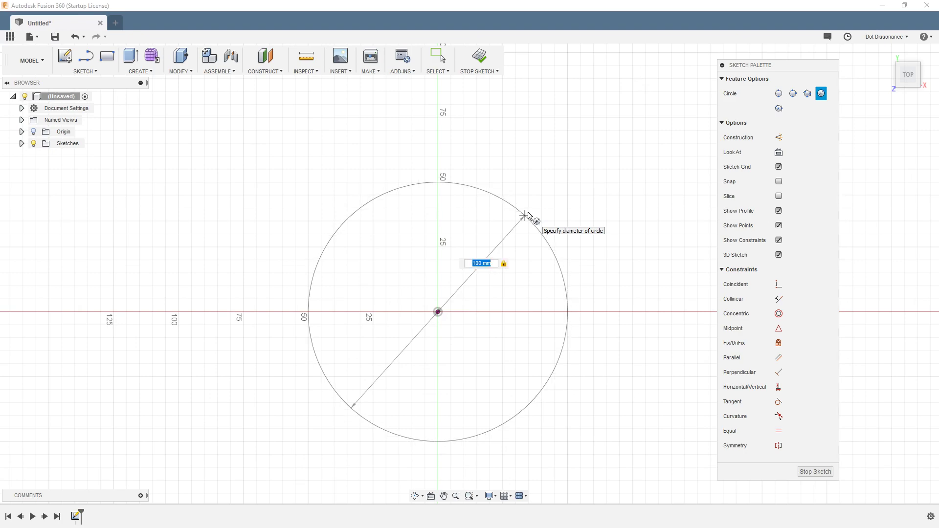
pyautogui.press('Return')
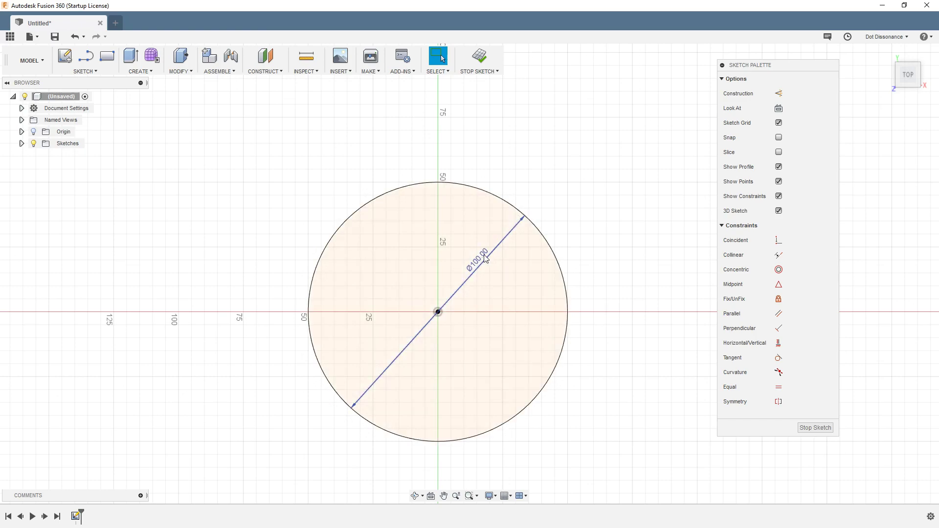
pyautogui.moveTo(479, 265); pyautogui.dragTo(581, 188)
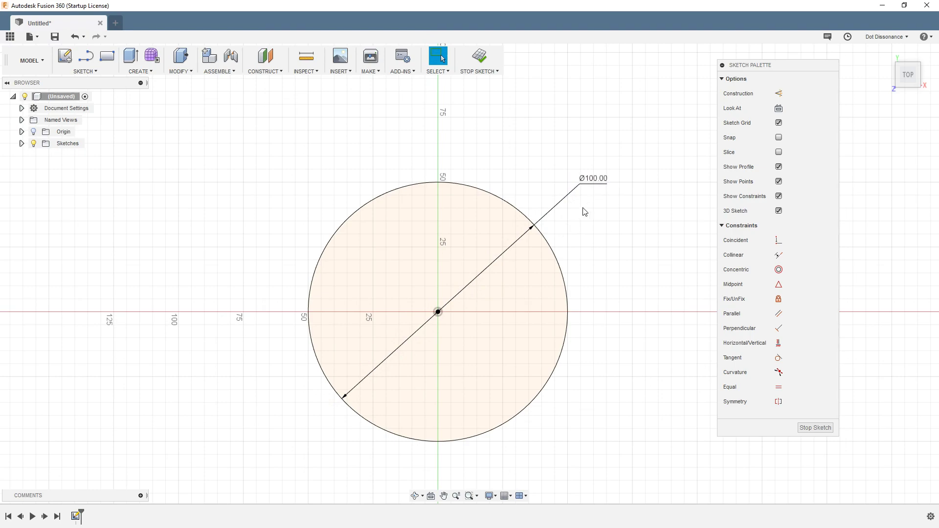
# Step: Undo the 100 mm circle and draw a freehand circle on the origin, surrounded by circles of about 20, 33 and 48 mm diameter
pyautogui.hotkey('ctrl', 'z')
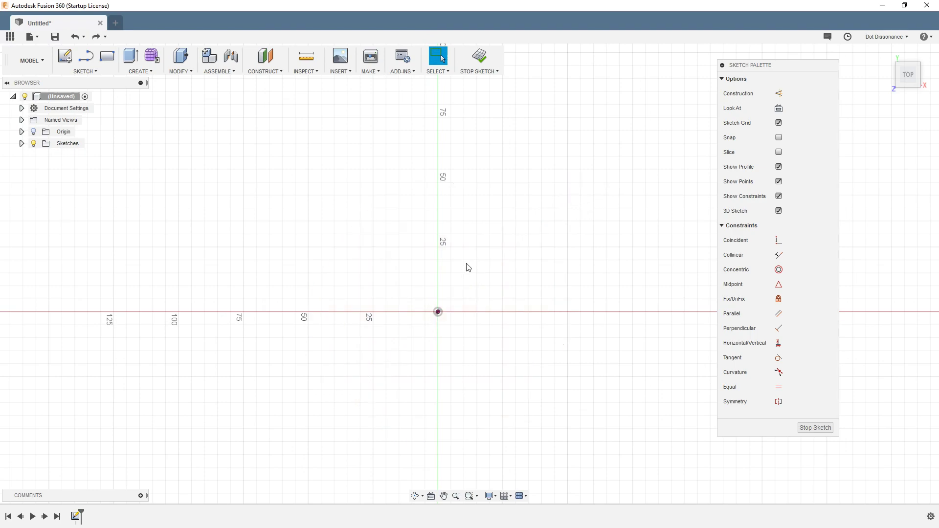
pyautogui.press('c')
pyautogui.click(438, 312)
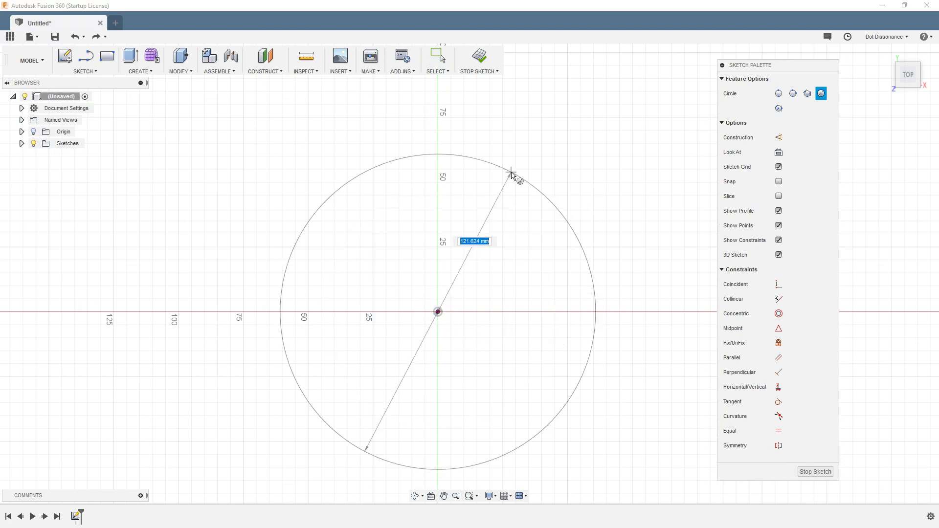
pyautogui.click(507, 208)
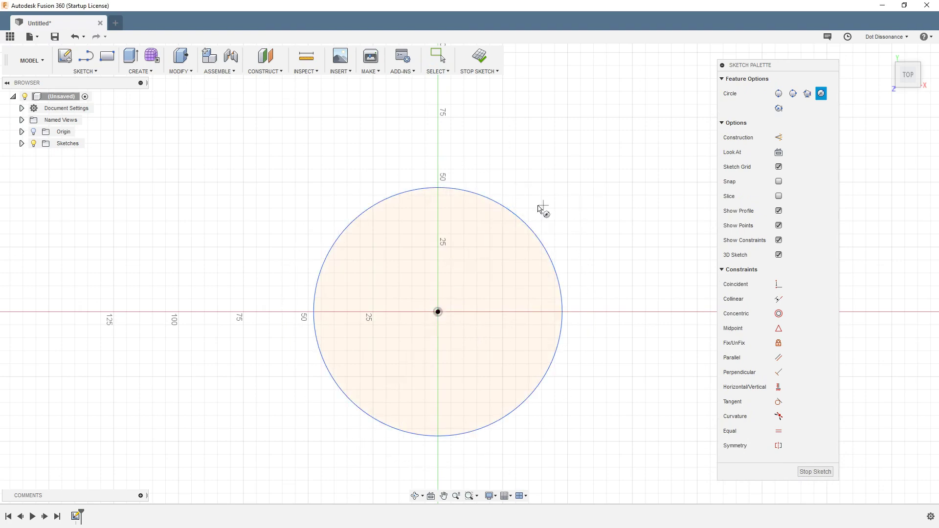
pyautogui.click(235, 154)
pyautogui.click(248, 179)
pyautogui.click(596, 170)
pyautogui.click(606, 214)
pyautogui.click(202, 375)
pyautogui.click(262, 389)
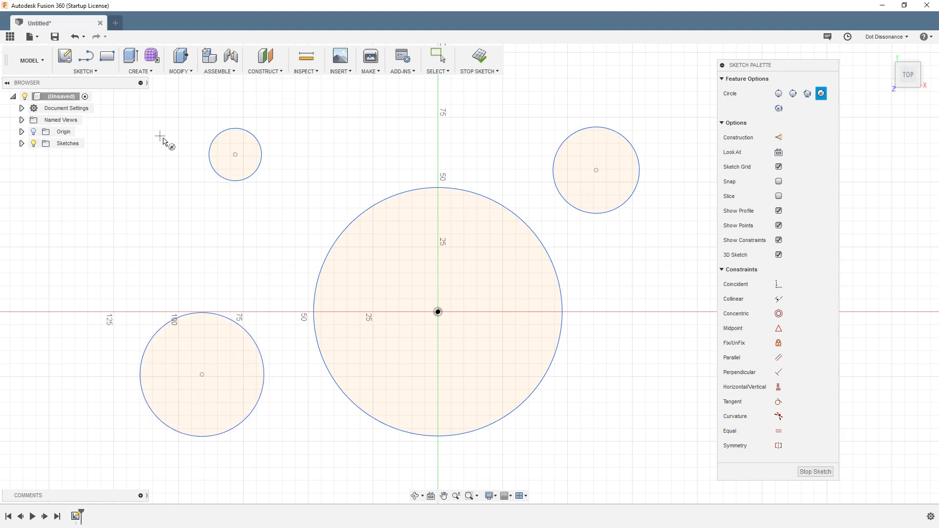
# Step: Dimension the diameter of the circle centred on the origin to 100 mm with Sketch Dimension
pyautogui.click(84, 72)
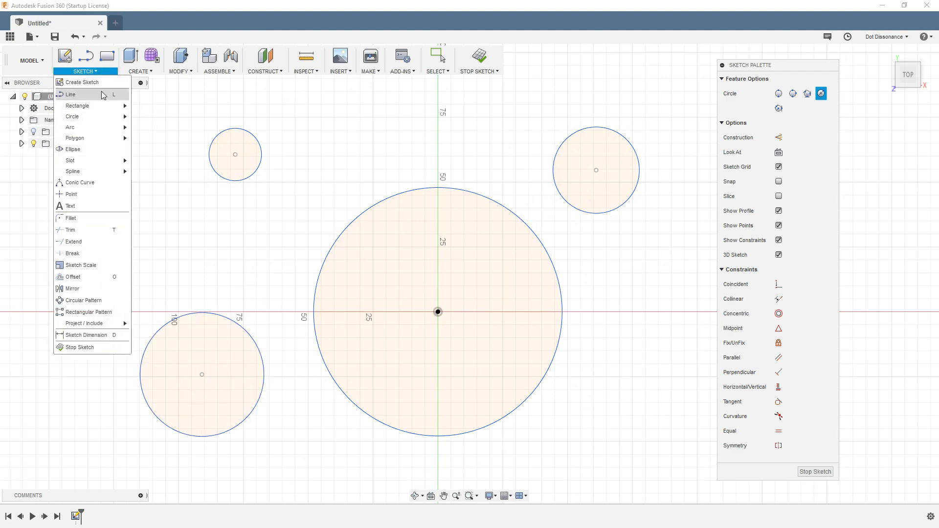
pyautogui.click(117, 336)
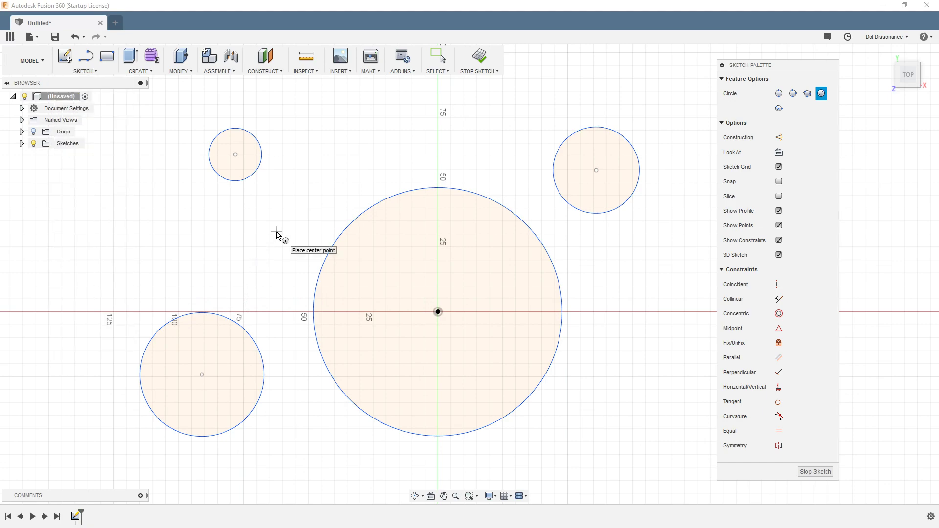
pyautogui.press('d')
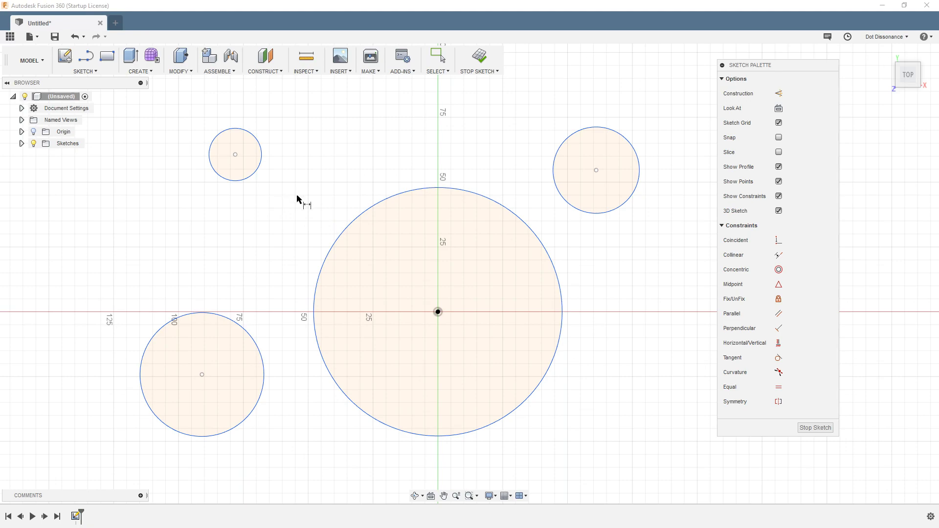
pyautogui.press('Escape')
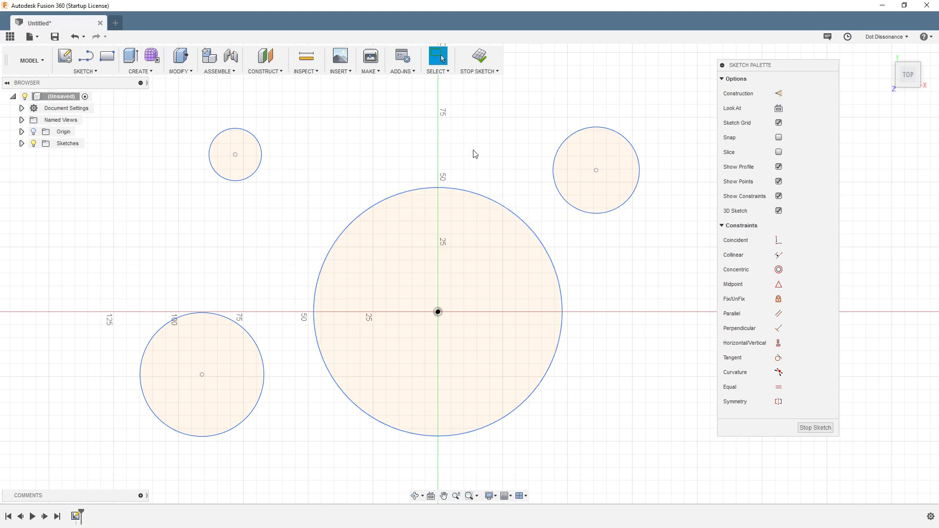
pyautogui.press('d')
pyautogui.click(503, 203)
pyautogui.click(497, 181)
pyautogui.write('100')
pyautogui.press('Return')
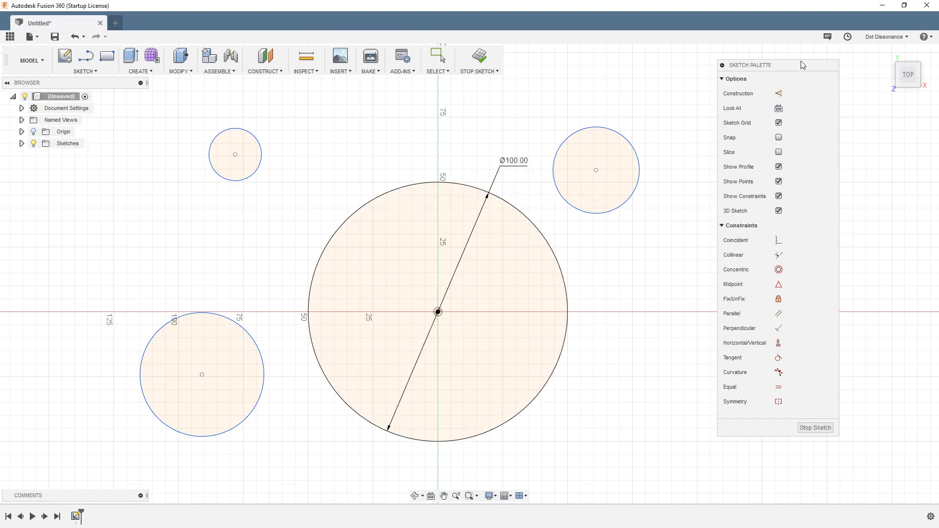
# Step: Dimension the upper-right circle's diameter to 30 mm and the upper-left circle's diameter to 20 mm
pyautogui.click(592, 129)
pyautogui.click(550, 117)
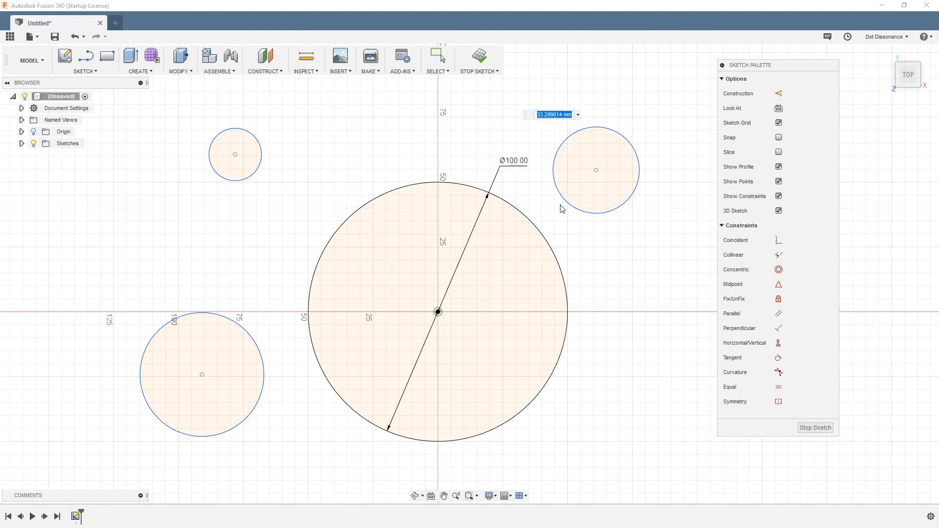
pyautogui.write('30')
pyautogui.press('Return')
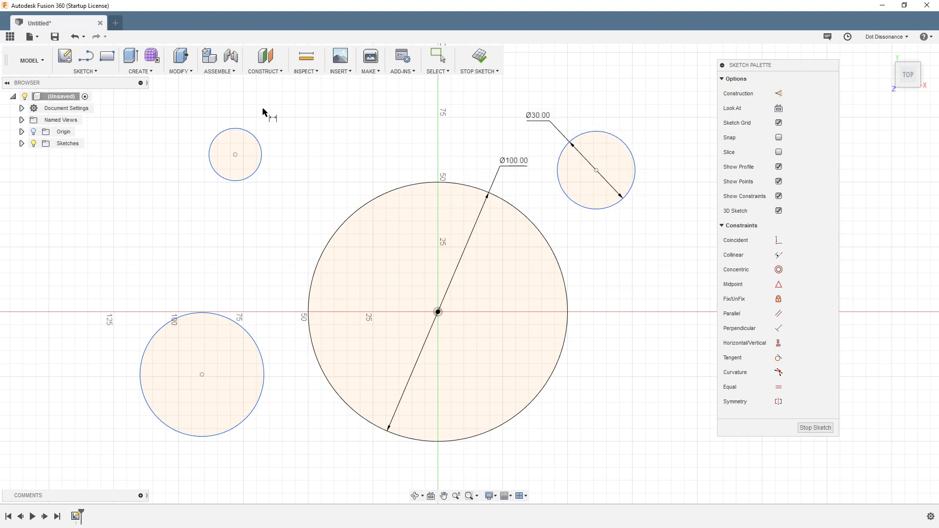
pyautogui.click(258, 143)
pyautogui.click(274, 154)
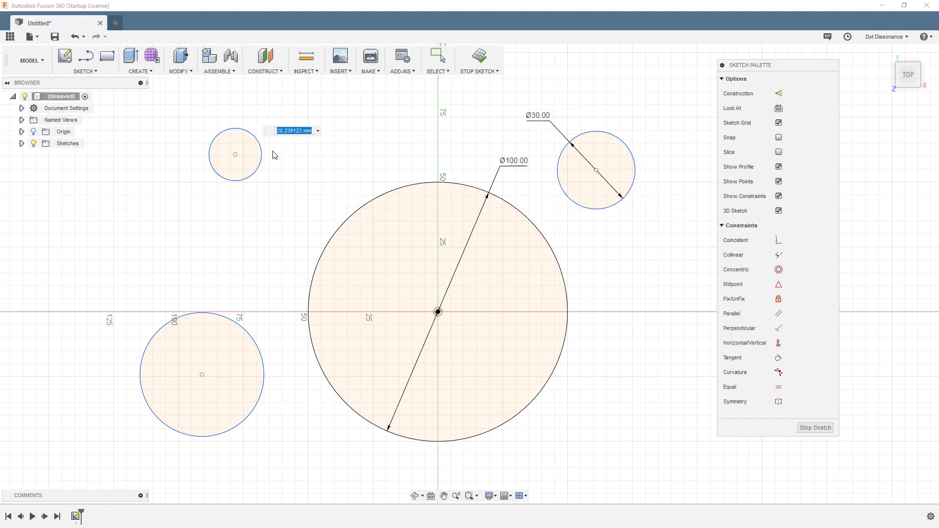
pyautogui.write('20')
pyautogui.press('Return')
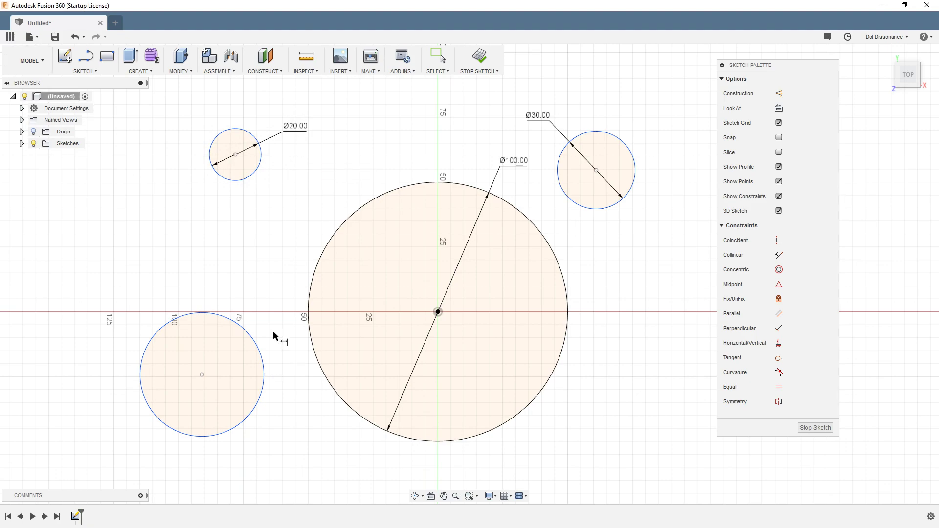
# Step: Dimension the lower-left circle's diameter to 50 mm and end the dimension command
pyautogui.click(245, 337)
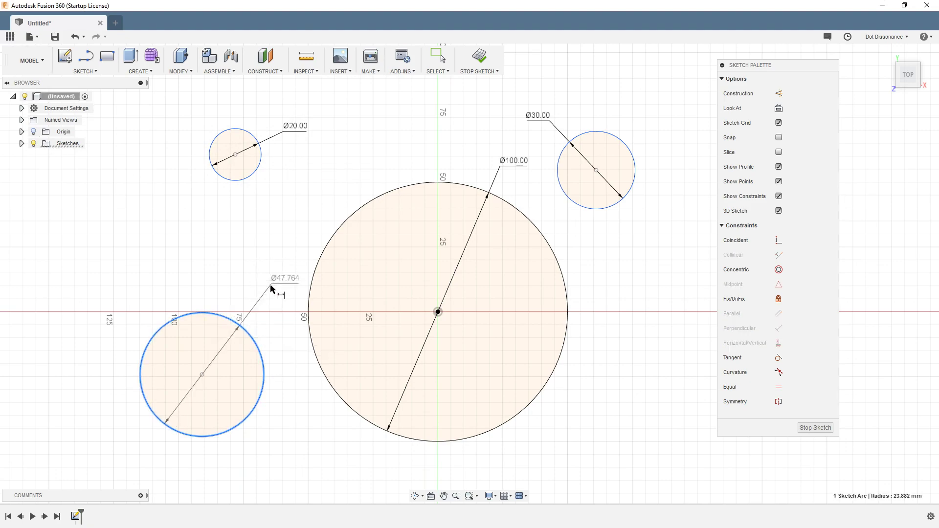
pyautogui.click(242, 301)
pyautogui.write('50')
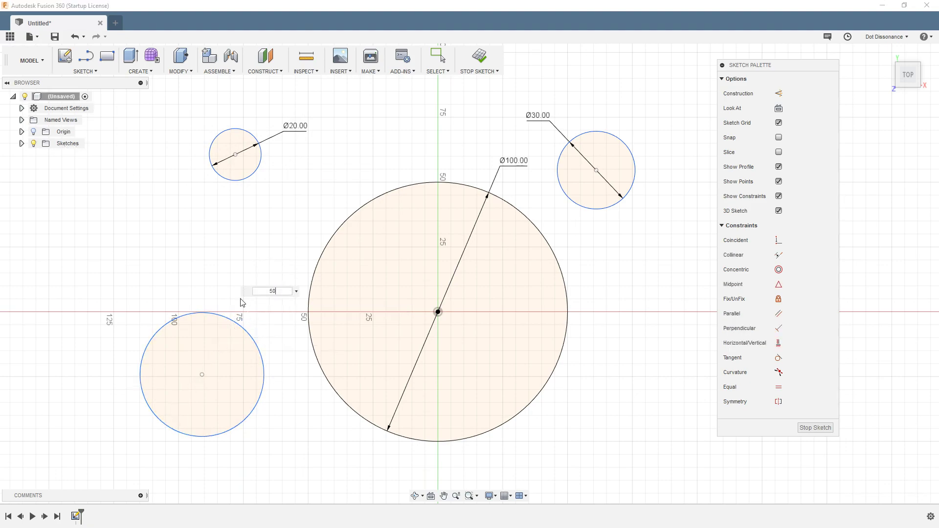
pyautogui.press('Return')
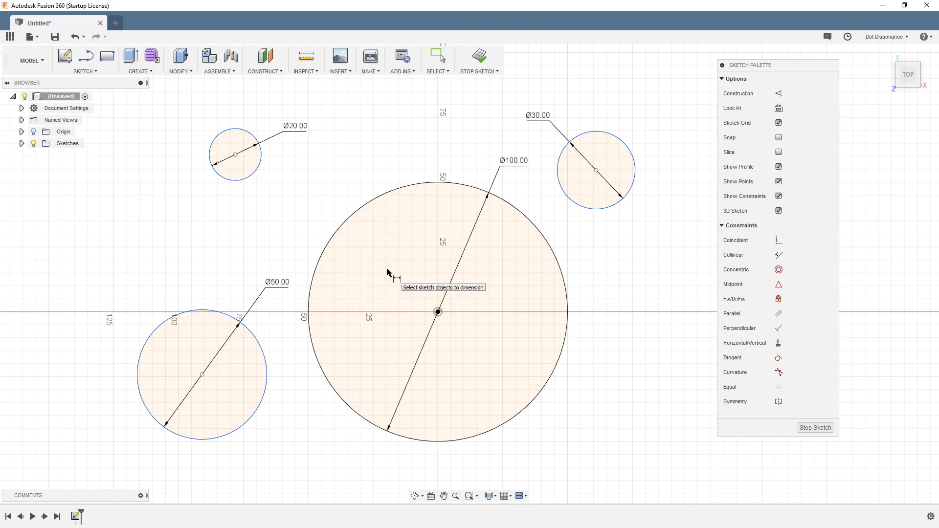
pyautogui.press('Escape')
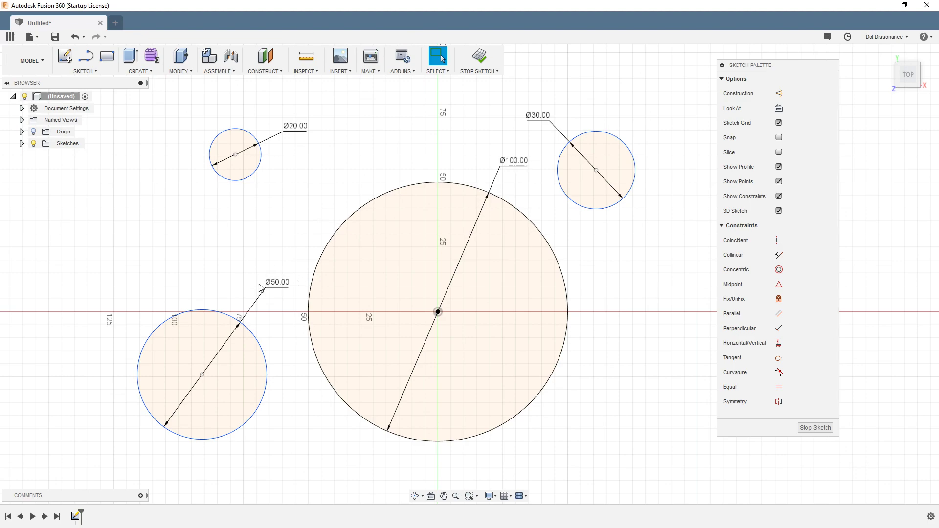
# Step: Reposition the four diameter dimension labels, gathering them close together just outside the large circle's upper-left edge
pyautogui.moveTo(501, 168); pyautogui.dragTo(537, 234)
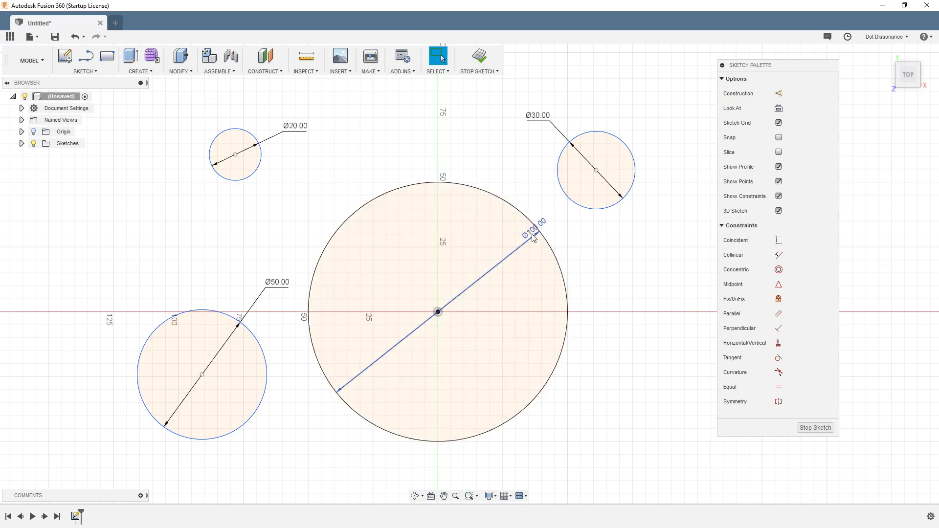
pyautogui.moveTo(532, 238); pyautogui.dragTo(323, 191)
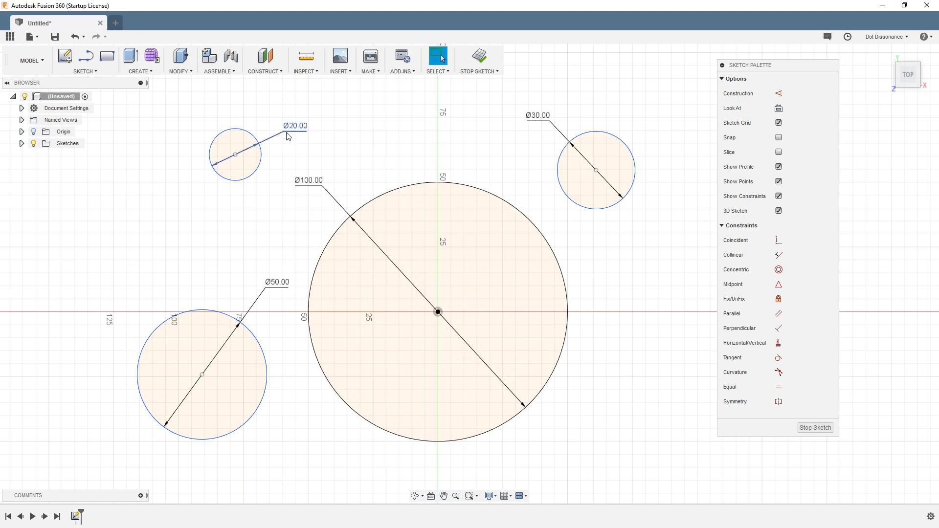
pyautogui.moveTo(297, 128); pyautogui.dragTo(184, 119)
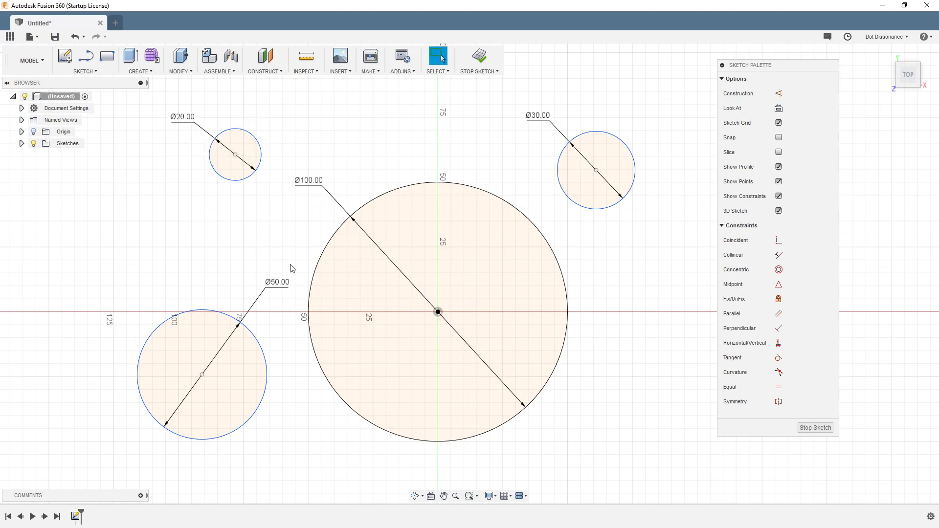
pyautogui.moveTo(284, 287); pyautogui.dragTo(303, 193)
pyautogui.moveTo(183, 117); pyautogui.dragTo(314, 177)
pyautogui.moveTo(555, 120); pyautogui.dragTo(415, 151)
pyautogui.moveTo(543, 119); pyautogui.dragTo(327, 201)
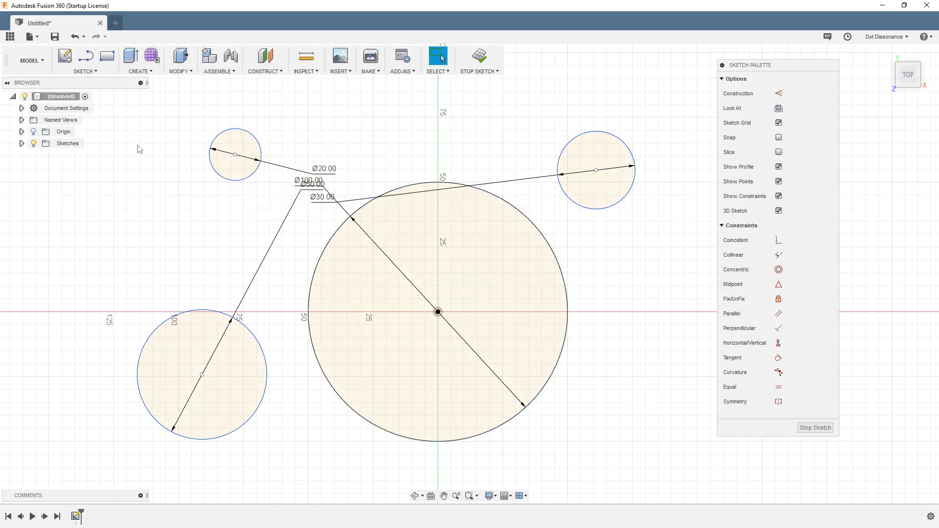
# Step: Delete all four circles and their dimensions from the sketch
pyautogui.moveTo(116, 106); pyautogui.dragTo(691, 464)
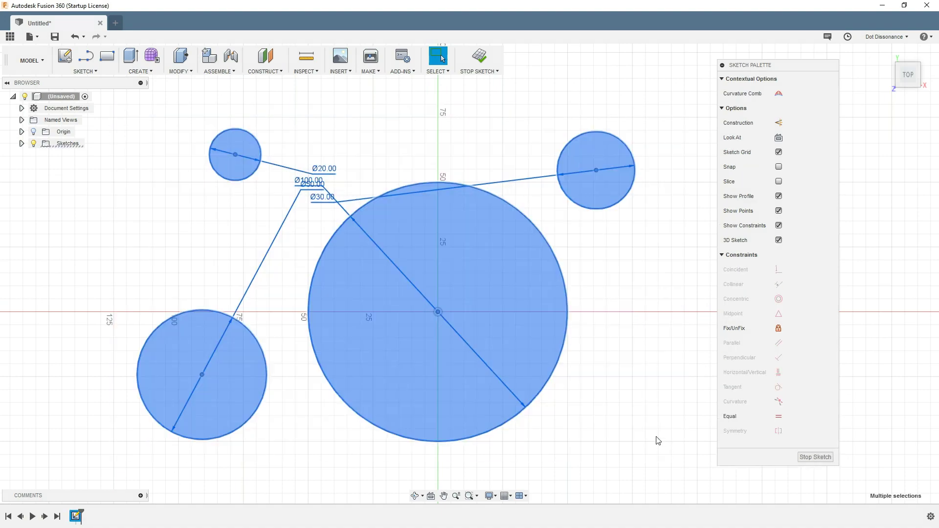
pyautogui.press('Delete')
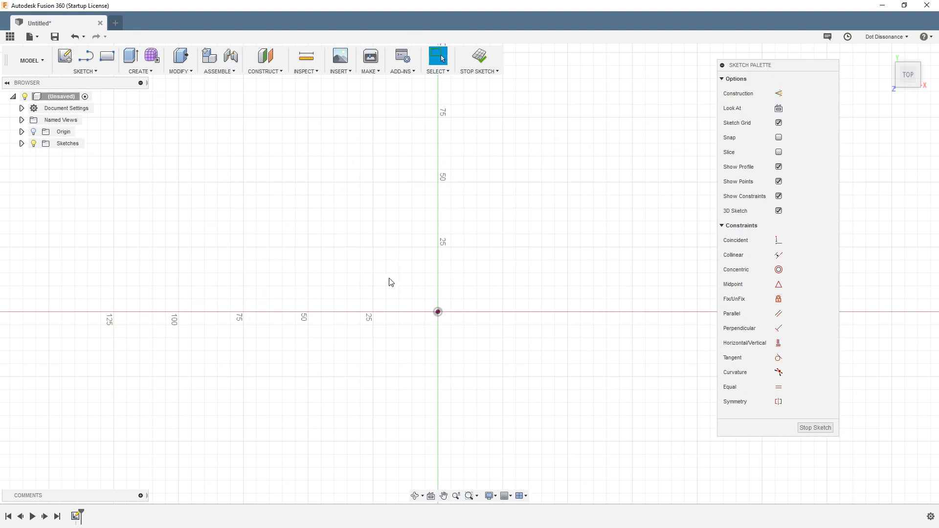
# Step: Sketch a circle about 122.5 mm in diameter centred on the origin and dimension its diameter at the drawn size
pyautogui.press('c')
pyautogui.click(439, 311)
pyautogui.click(552, 201)
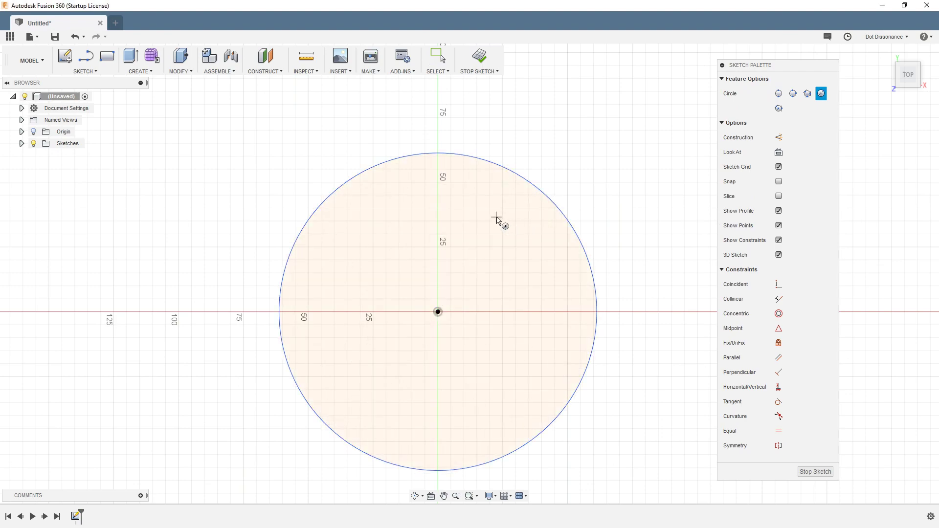
pyautogui.press('d')
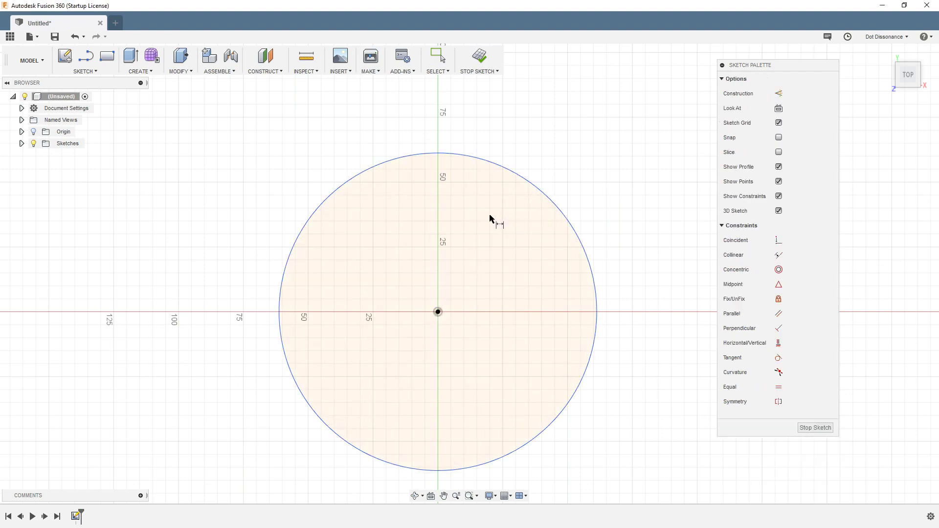
pyautogui.click(438, 312)
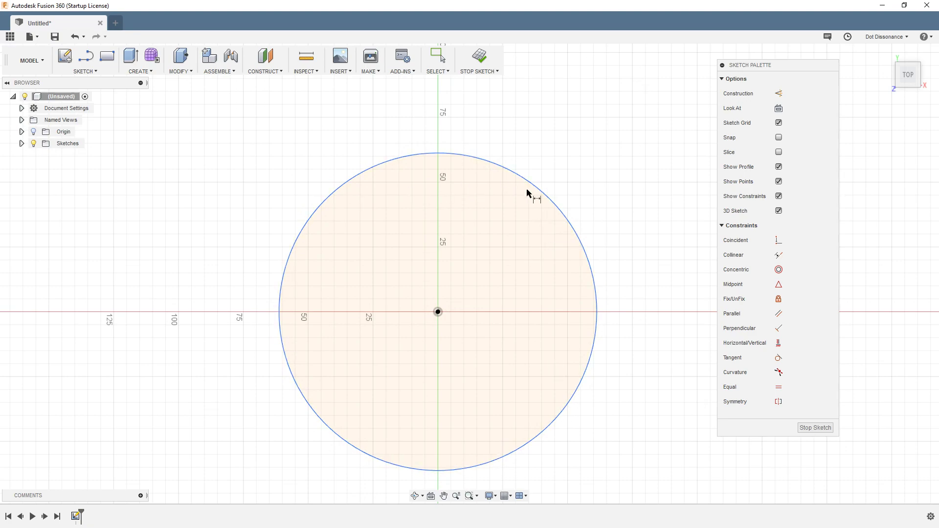
pyautogui.click(556, 205)
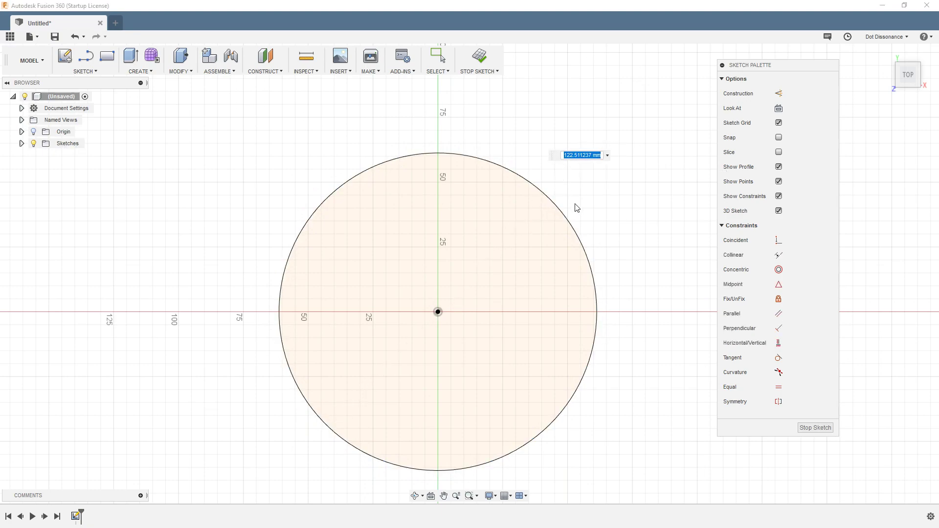
pyautogui.press('Return')
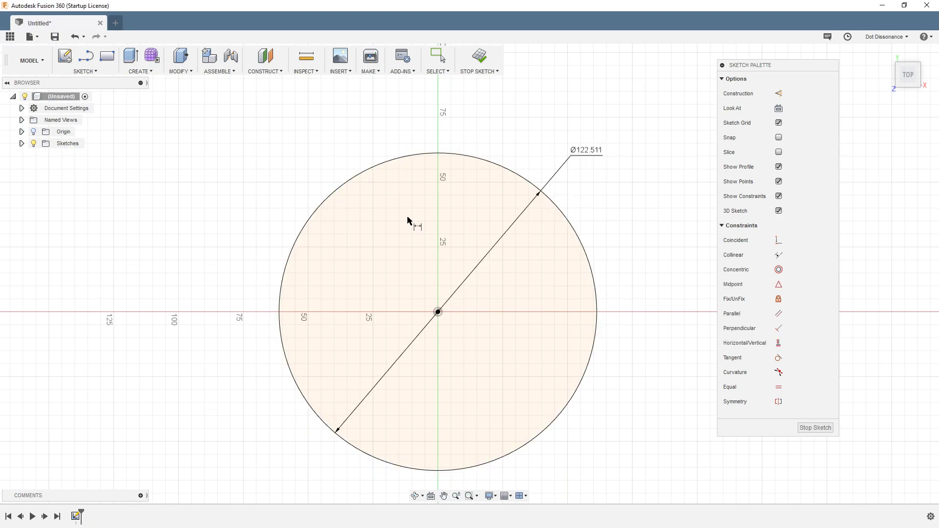
# Step: Sketch a three-point arc with a radius of about 33 mm beyond the circle's upper-left side
pyautogui.click(86, 71)
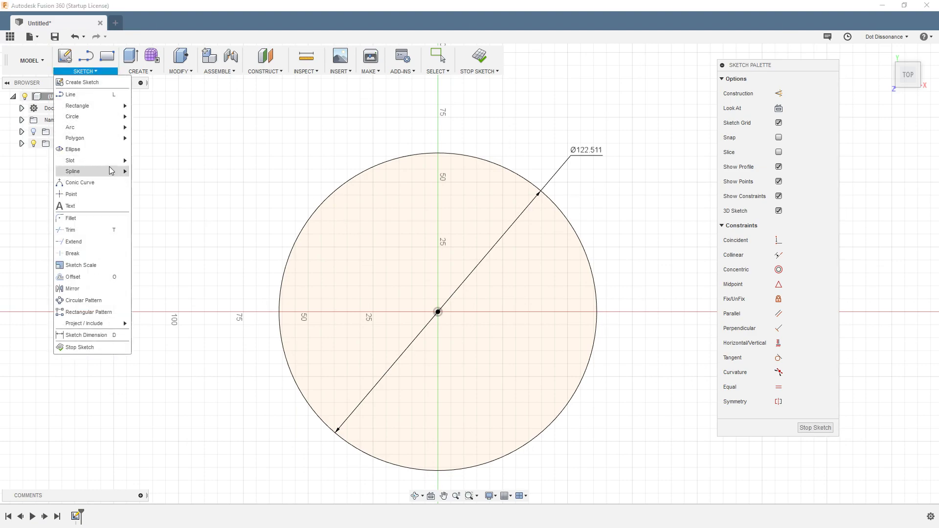
pyautogui.moveTo(120, 129)
pyautogui.click(159, 128)
pyautogui.click(150, 214)
pyautogui.click(262, 127)
pyautogui.click(184, 145)
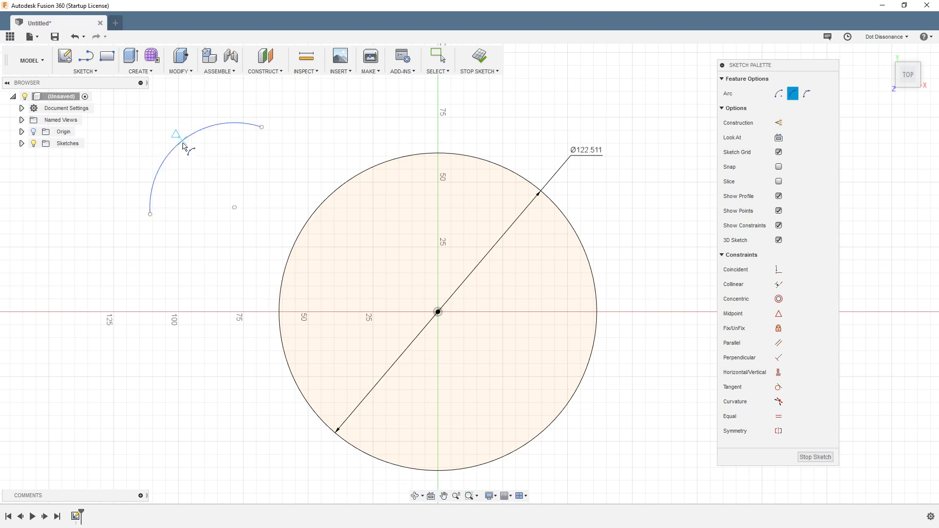
pyautogui.press('Escape')
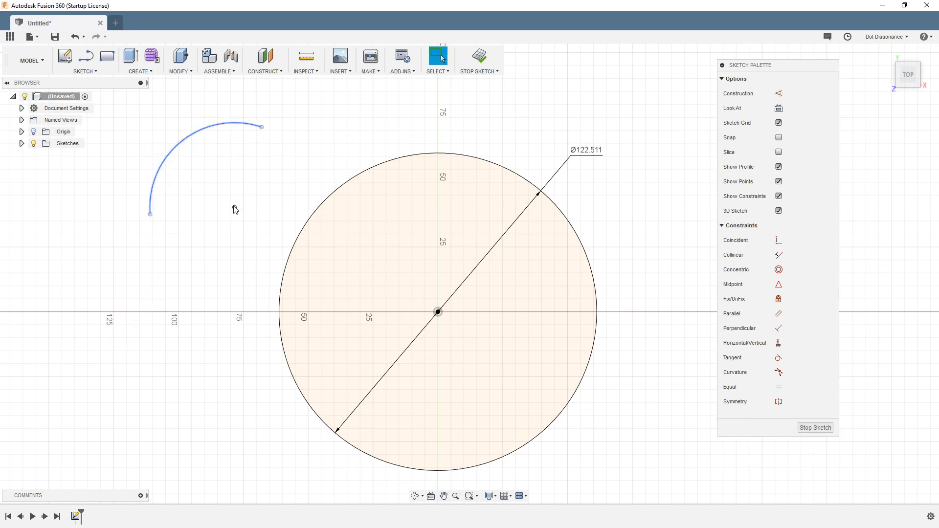
# Step: Dimension the arc's radius to 30 mm
pyautogui.press('d')
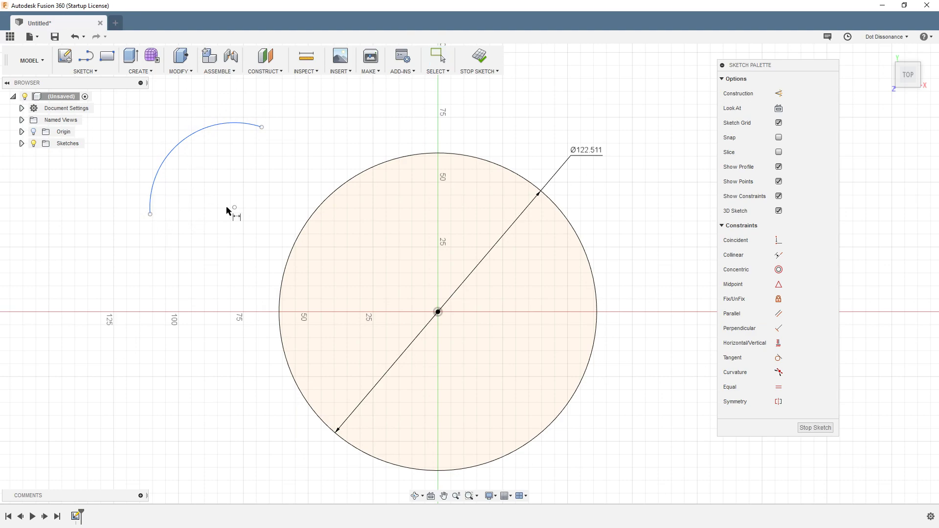
pyautogui.click(171, 148)
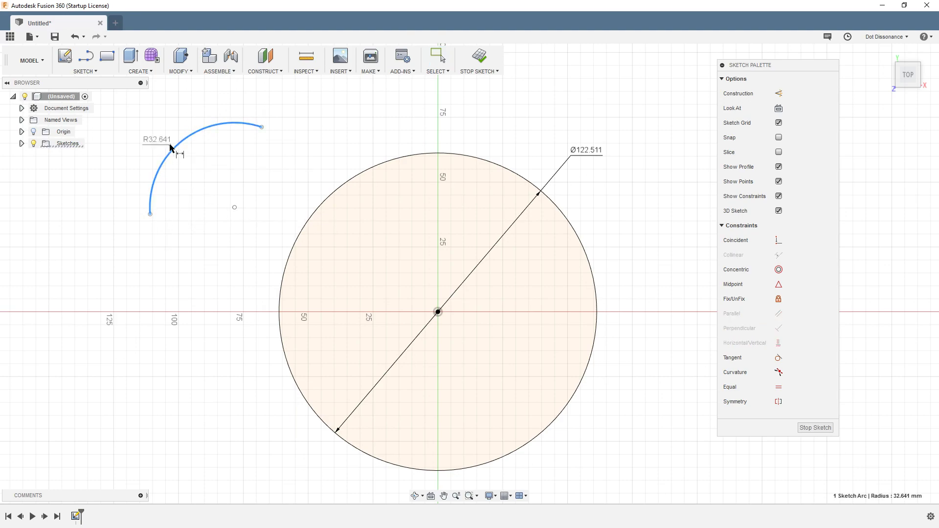
pyautogui.click(145, 138)
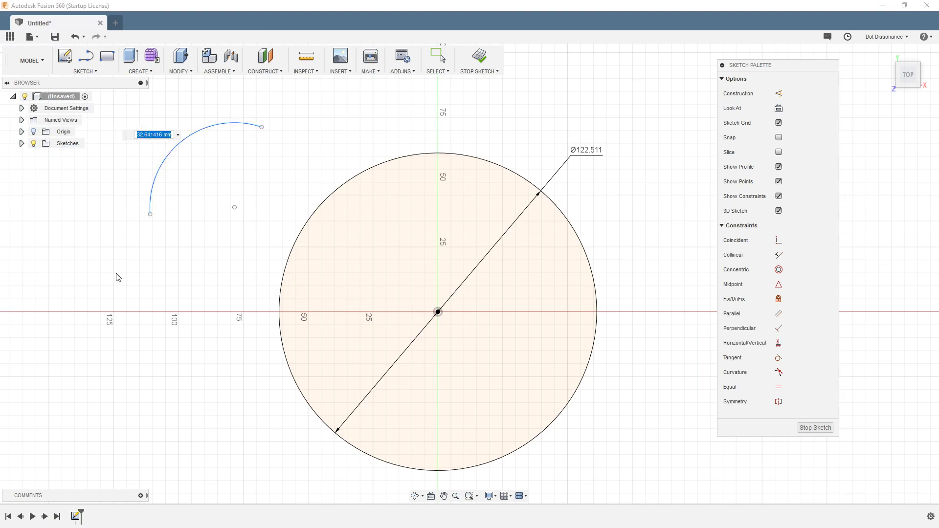
pyautogui.write('30')
pyautogui.press('Return')
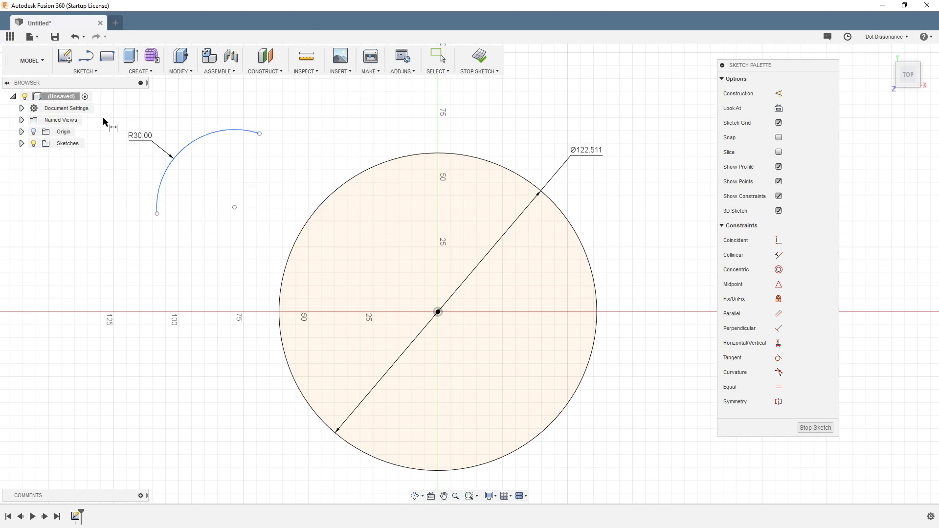
# Step: Delete the circle, the arc and their dimensions from the sketch
pyautogui.press('Escape')
pyautogui.moveTo(114, 113)
pyautogui.mouseDown()
pyautogui.moveTo(556, 452)
pyautogui.moveTo(675, 501)
pyautogui.mouseUp()
pyautogui.press('Delete')
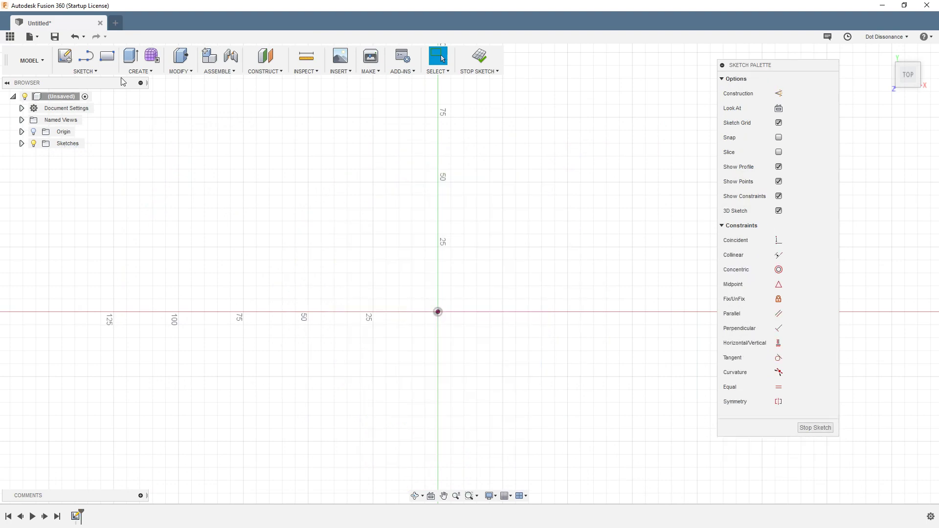
# Step: Sketch a center rectangle about 78 mm high, centred on the origin
pyautogui.click(100, 72)
pyautogui.moveTo(121, 109)
pyautogui.click(159, 131)
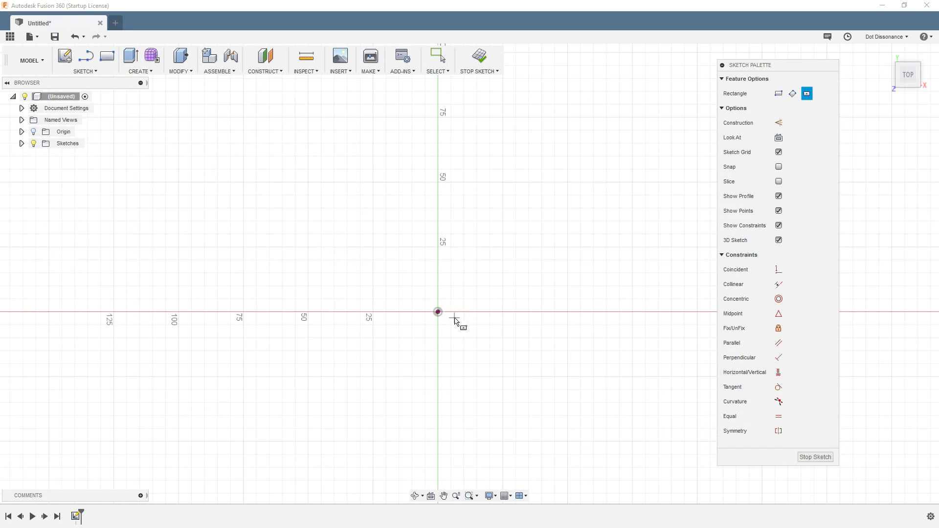
pyautogui.click(439, 312)
pyautogui.click(570, 212)
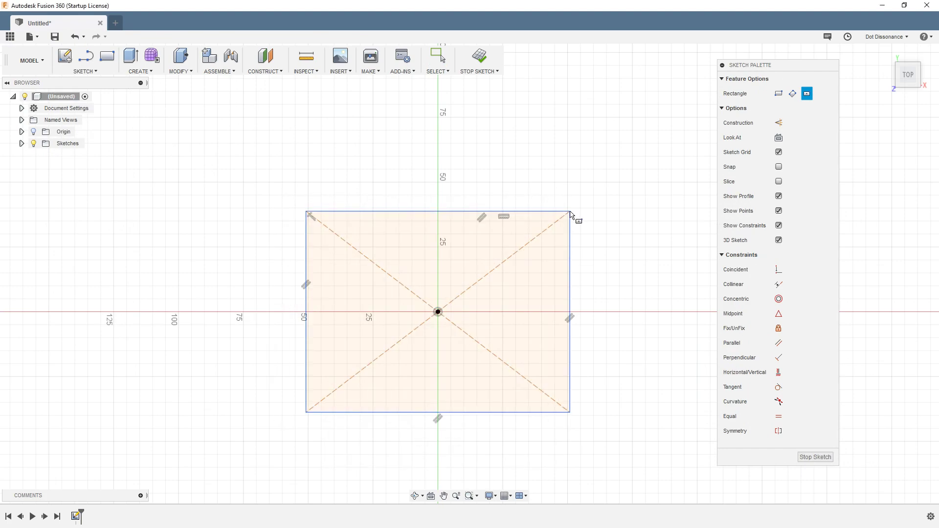
# Step: Dimension the rectangle's right edge to 80 mm and its top edge to 100 mm
pyautogui.press('d')
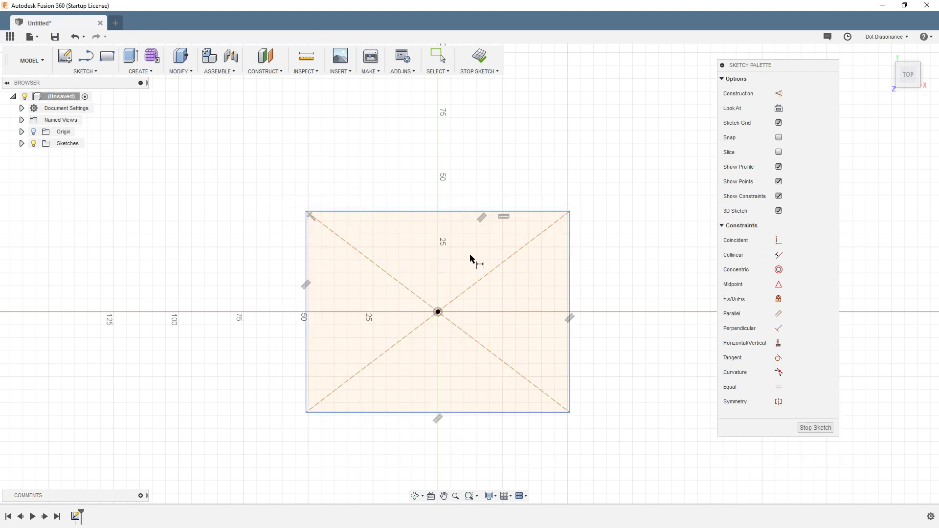
pyautogui.click(570, 306)
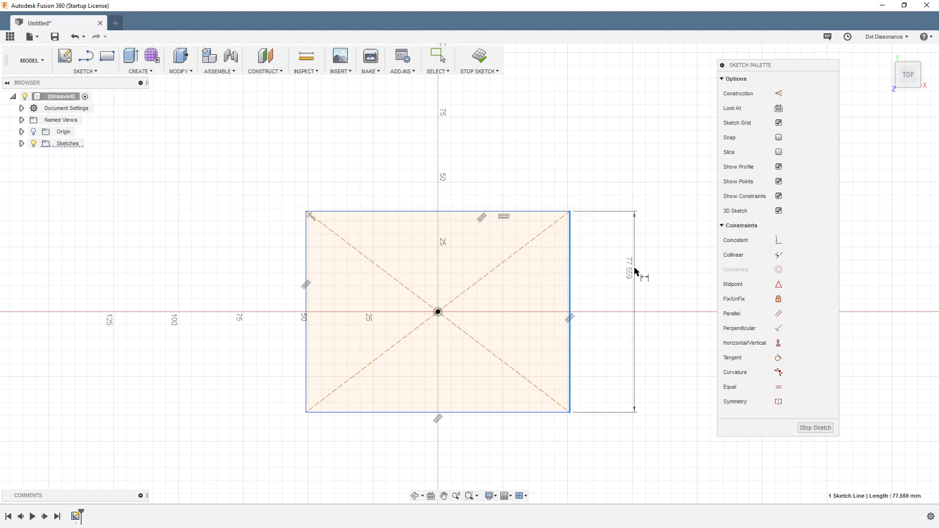
pyautogui.click(633, 271)
pyautogui.write('80')
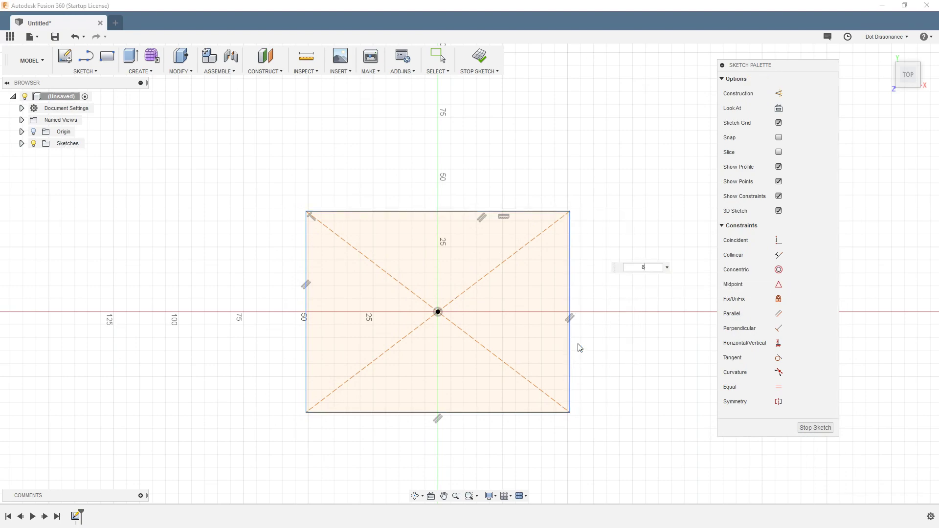
pyautogui.press('Return')
pyautogui.click(503, 209)
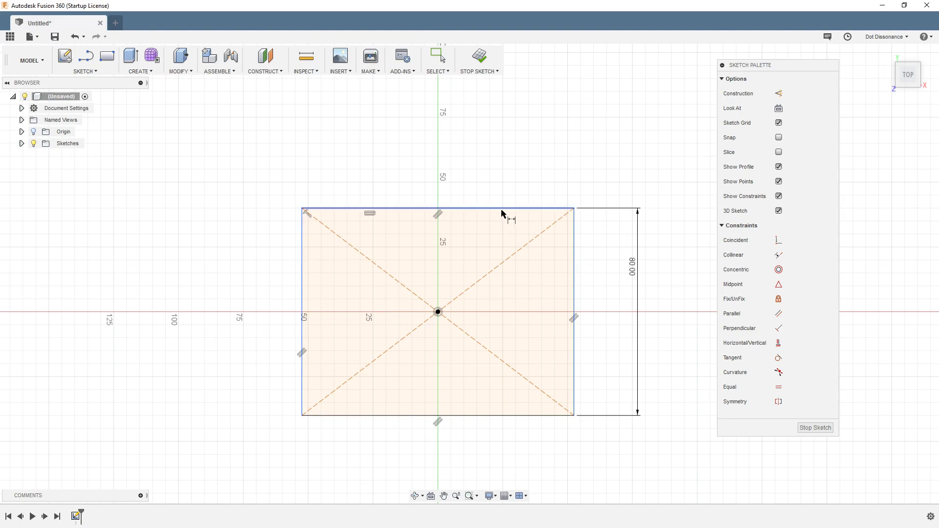
pyautogui.click(488, 186)
pyautogui.write('100')
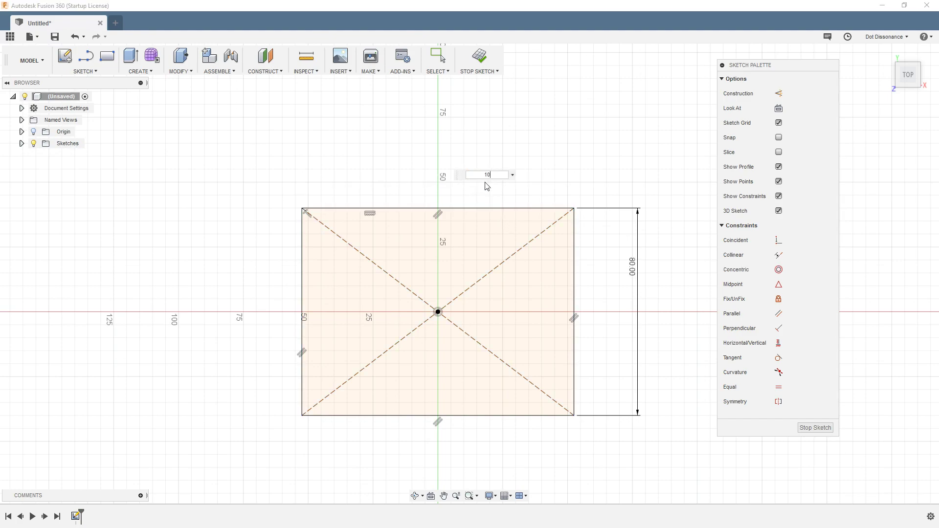
pyautogui.press('Return')
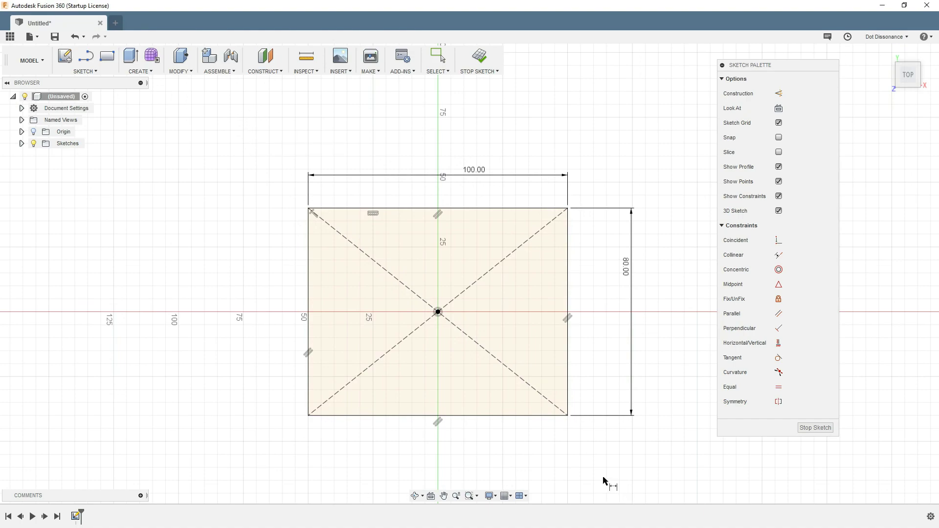
# Step: Delete the rectangle together with its dimensions and constraints
pyautogui.press('Escape')
pyautogui.moveTo(214, 134)
pyautogui.mouseDown()
pyautogui.moveTo(622, 422)
pyautogui.moveTo(669, 477)
pyautogui.mouseUp()
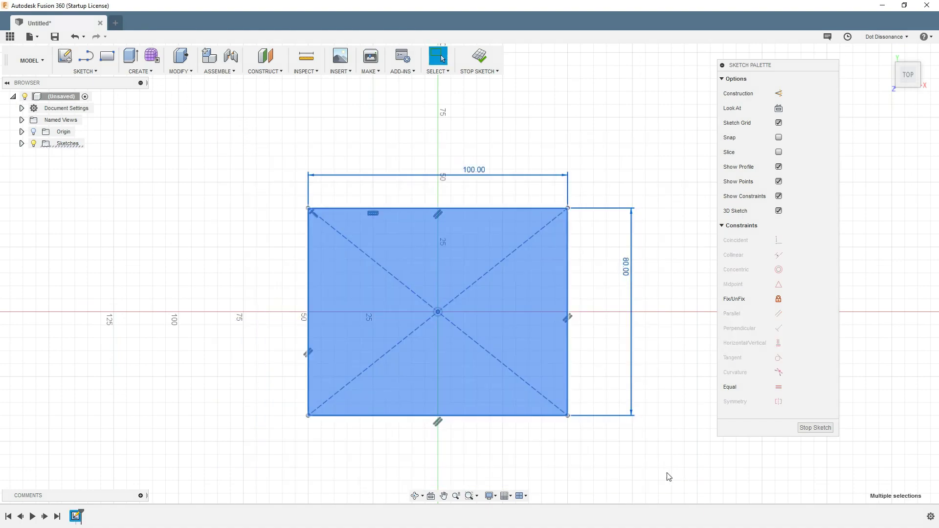
pyautogui.press('Delete')
# Step: Sketch a closed, irregular five-sided line profile around the origin with a horizontal bottom edge and slanted other edges
pyautogui.press('l')
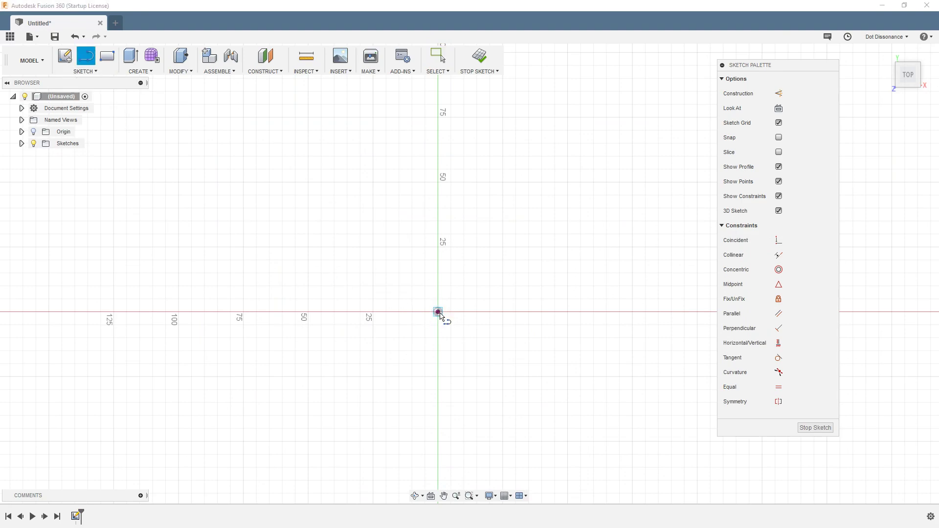
pyautogui.click(558, 416)
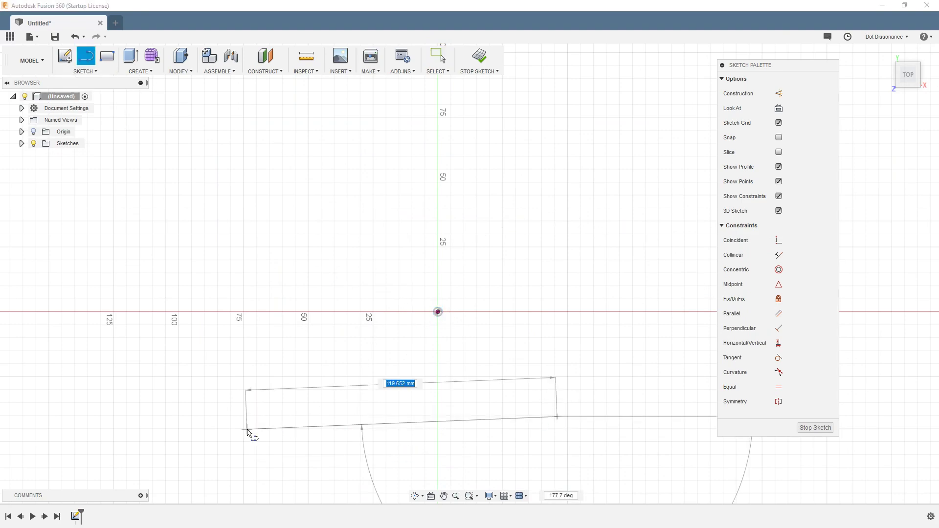
pyautogui.click(211, 416)
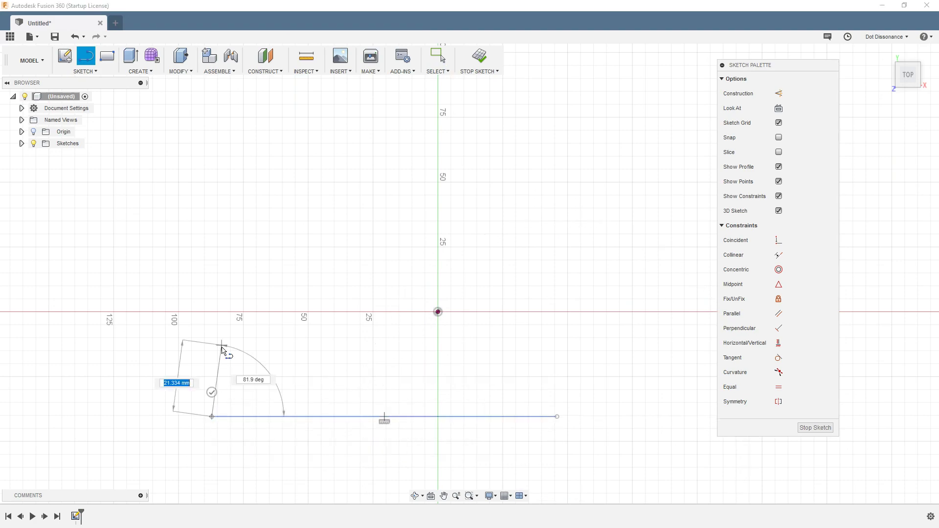
pyautogui.click(265, 163)
pyautogui.click(480, 184)
pyautogui.click(645, 100)
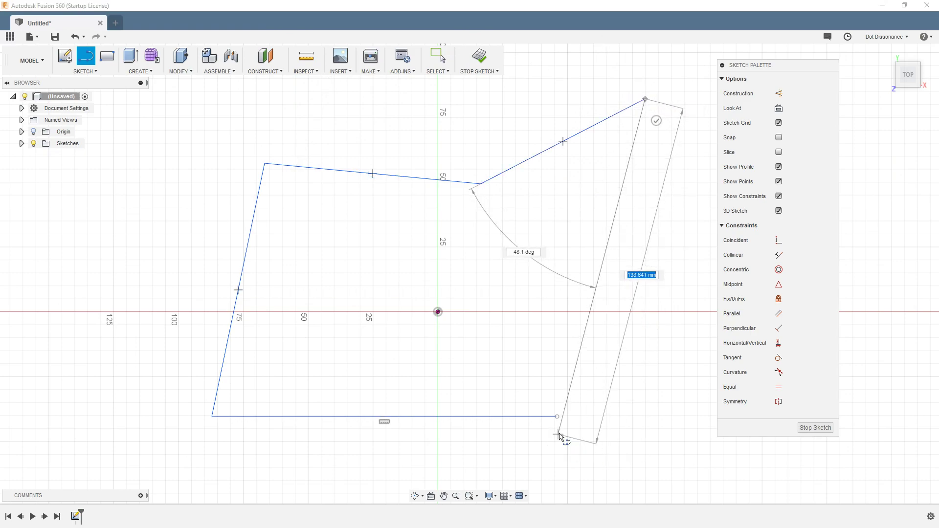
pyautogui.click(558, 417)
pyautogui.press('Escape')
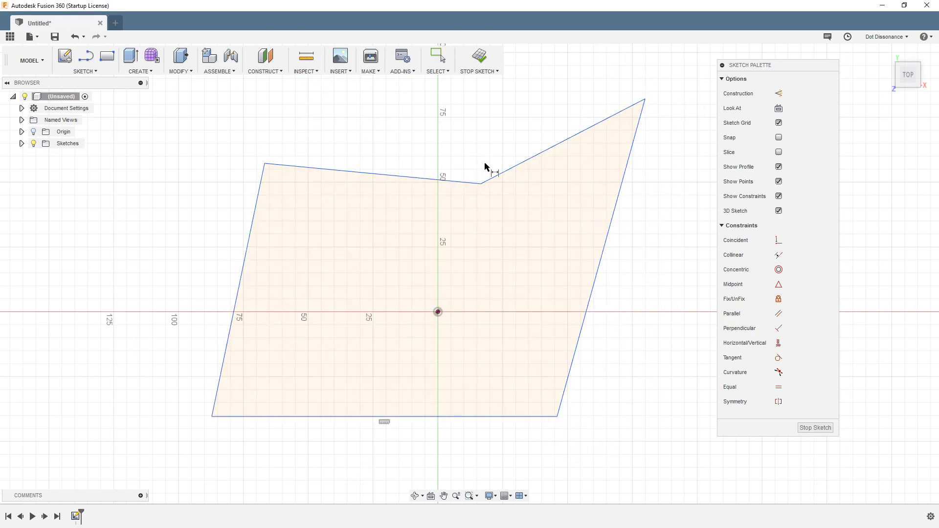
pyautogui.press('Escape')
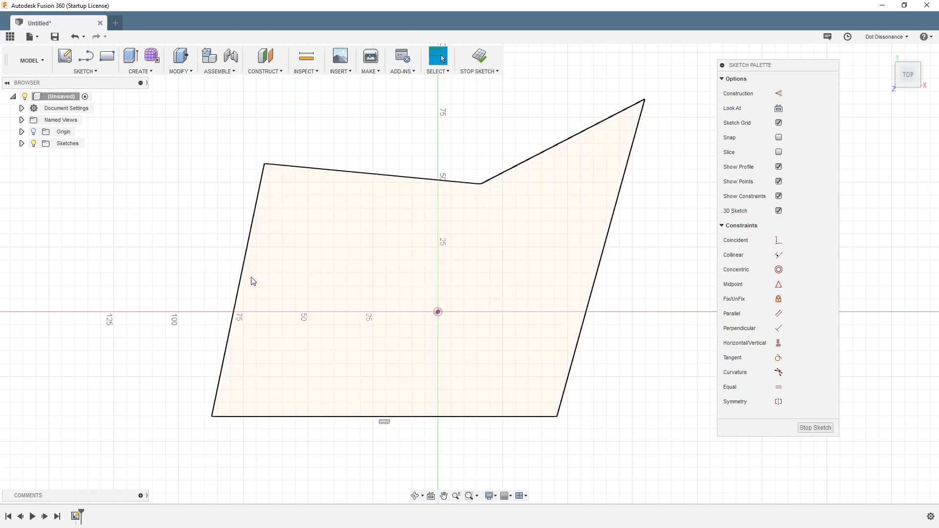
# Step: Add a vertical dimension of 100 mm to the profile's slanted left edge, placed outside the profile
pyautogui.click(245, 278)
pyautogui.press('d')
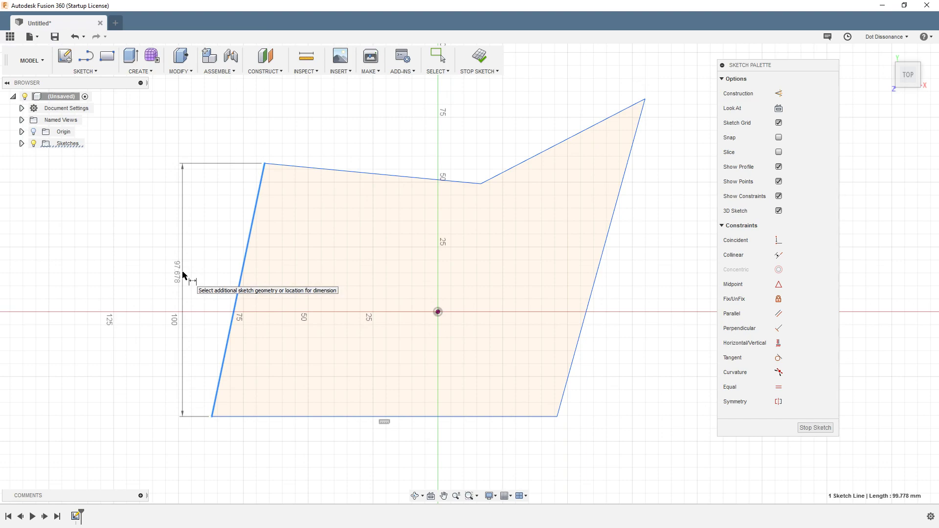
pyautogui.click(180, 273)
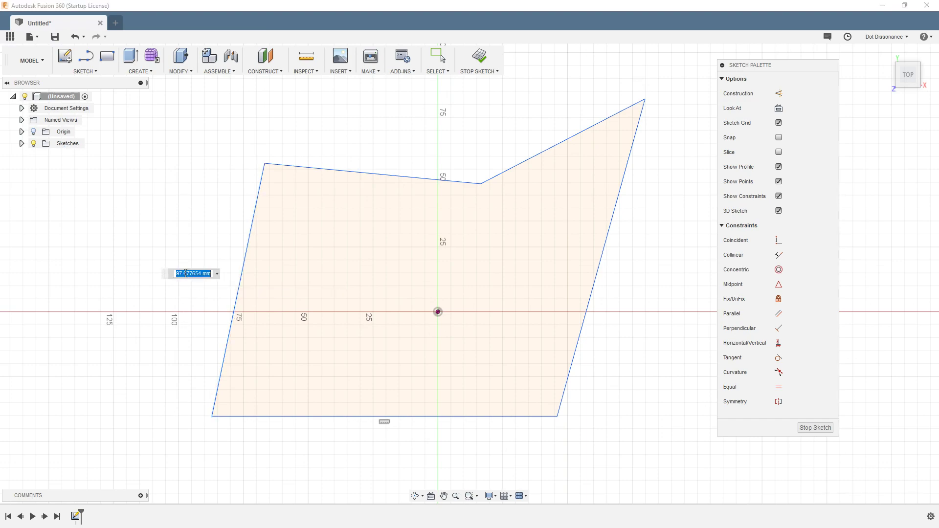
pyautogui.write('100')
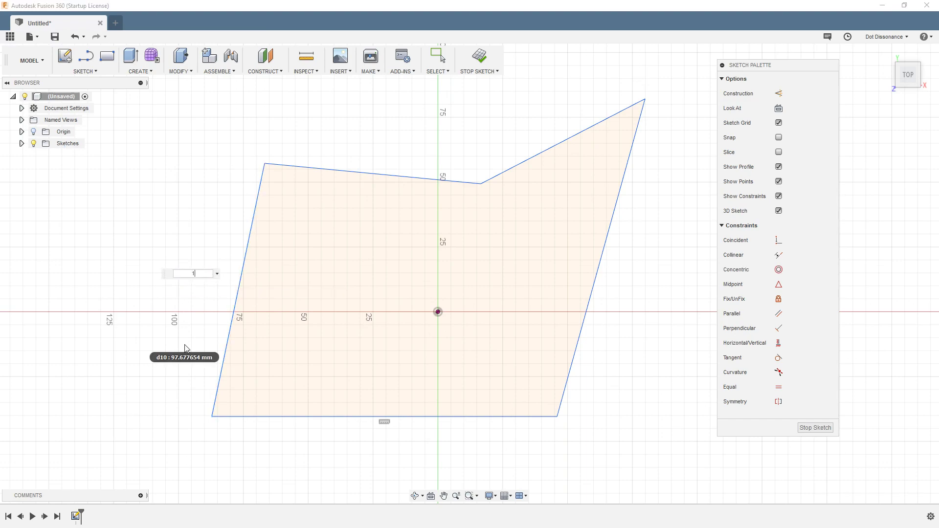
pyautogui.press('Return')
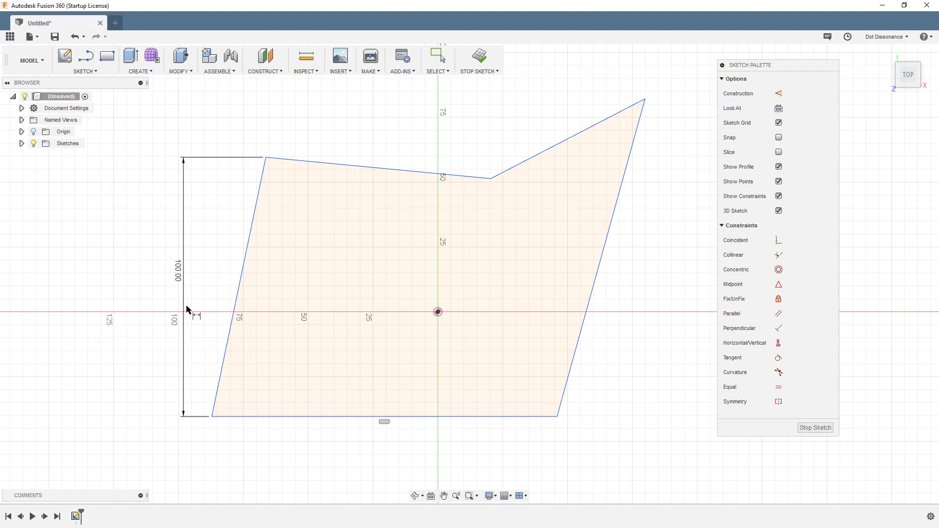
# Step: Add an aligned dimension of 90 mm to the profile's upper-left slanted edge, placed close above it
pyautogui.click(342, 165)
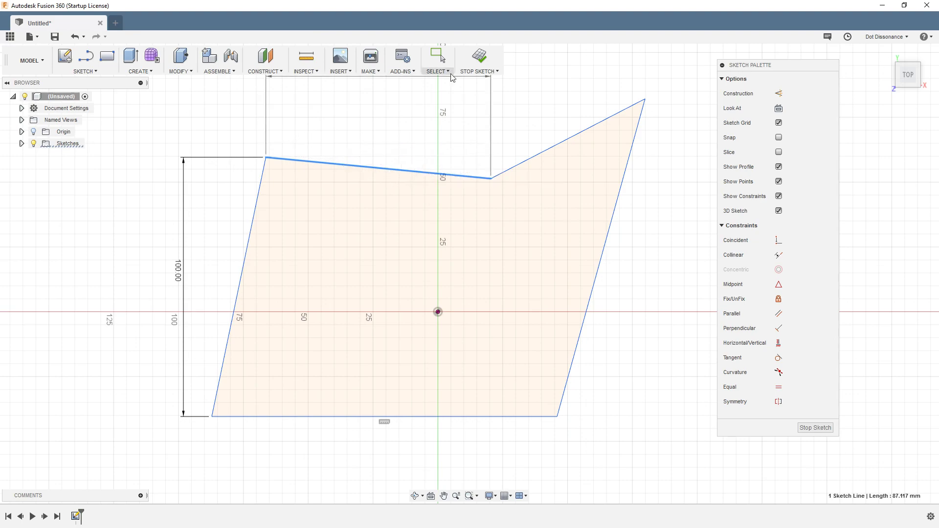
pyautogui.click(398, 161)
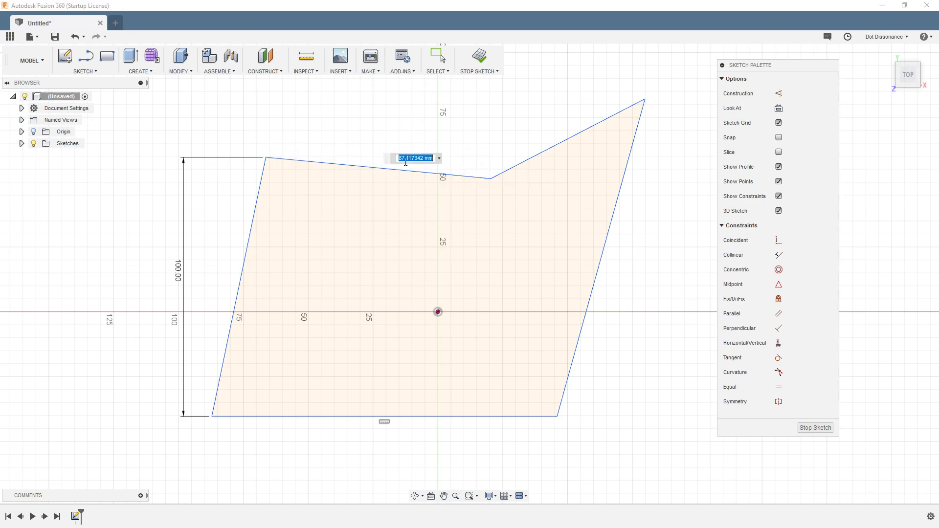
pyautogui.write('90')
pyautogui.press('Return')
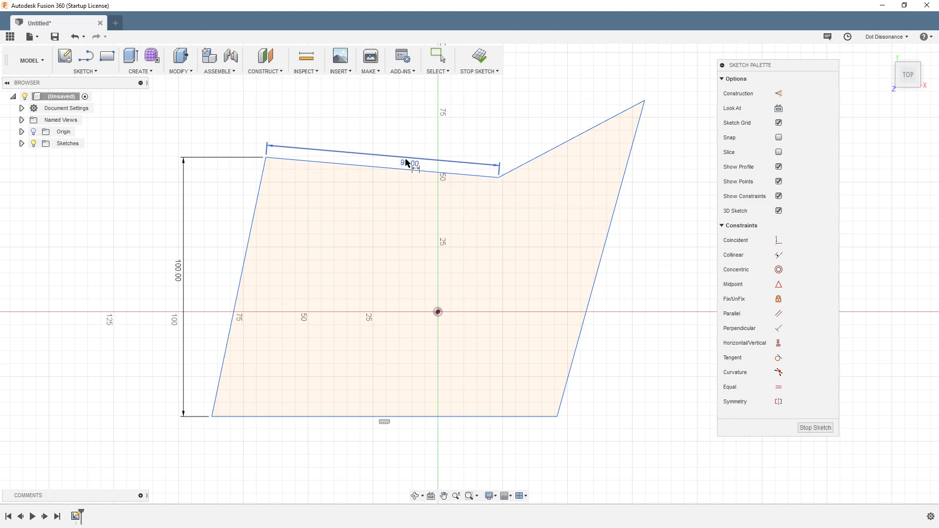
# Step: Move the aligned dimension of the upper-left slanted edge farther above the profile and set it to 89 mm
pyautogui.moveTo(406, 161); pyautogui.dragTo(404, 119)
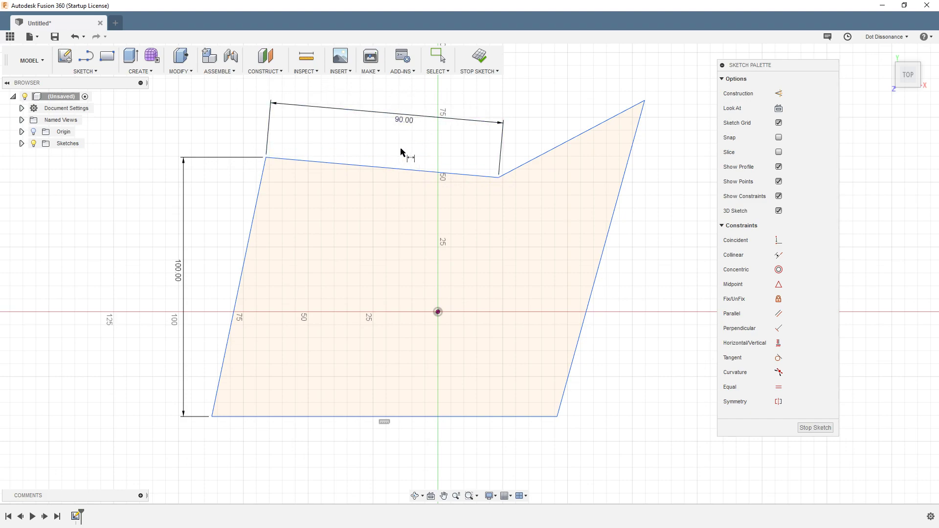
pyautogui.doubleClick(403, 119)
pyautogui.write('89')
pyautogui.press('Return')
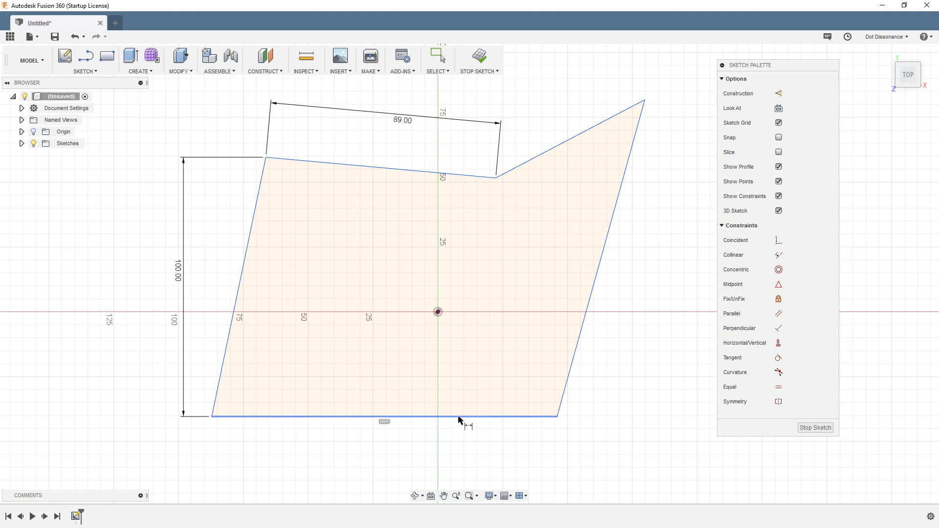
# Step: Add a horizontal dimension of 130 mm to the profile's bottom edge, placed just below it
pyautogui.click(484, 418)
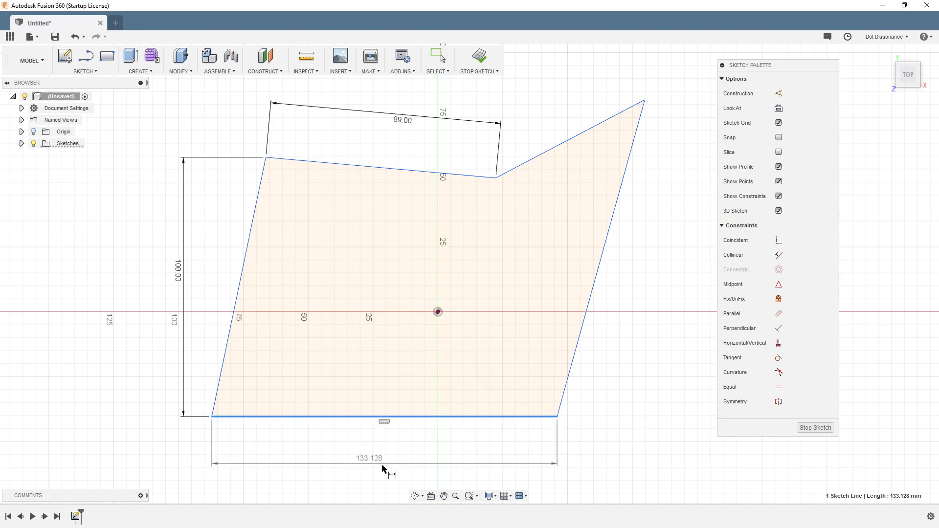
pyautogui.click(460, 439)
pyautogui.write('130')
pyautogui.press('Return')
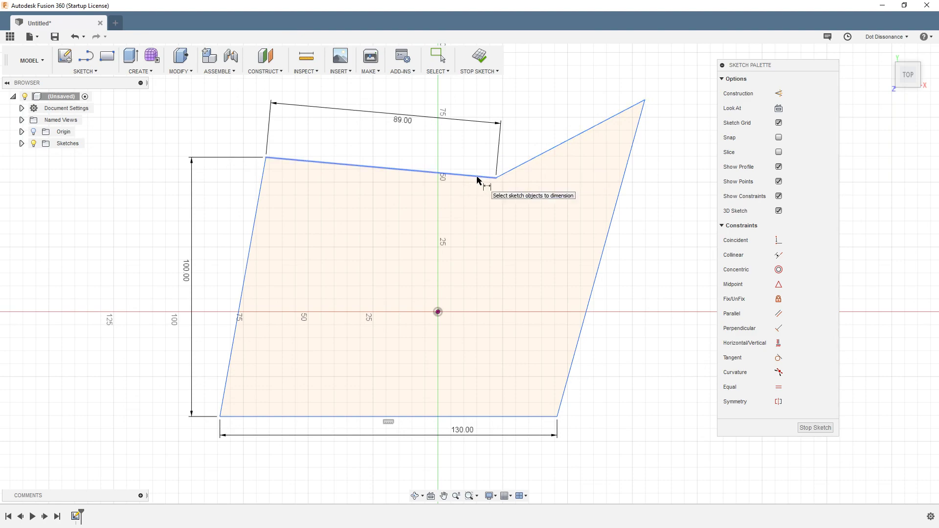
# Step: Add a 150-degree angular dimension between the profile's two upper slanted edges, placed above their shared corner
pyautogui.click(508, 174)
pyautogui.click(475, 176)
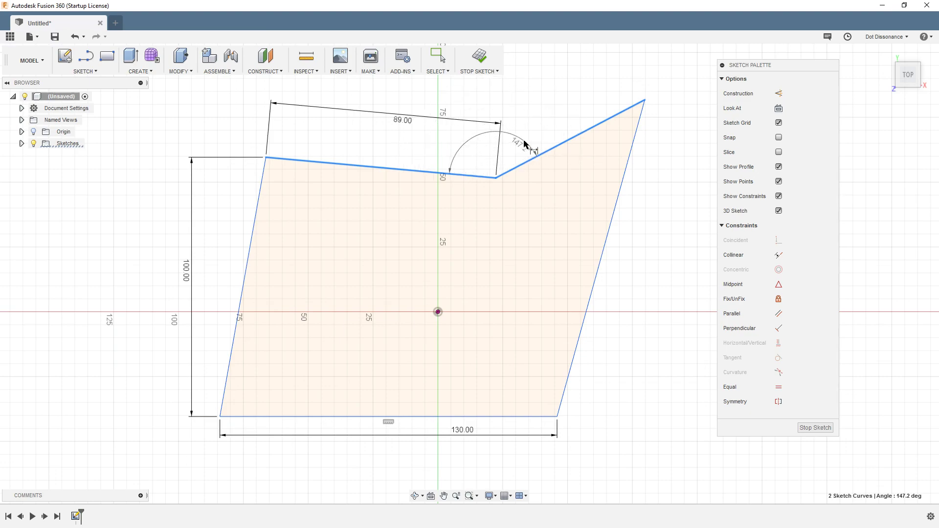
pyautogui.click(518, 141)
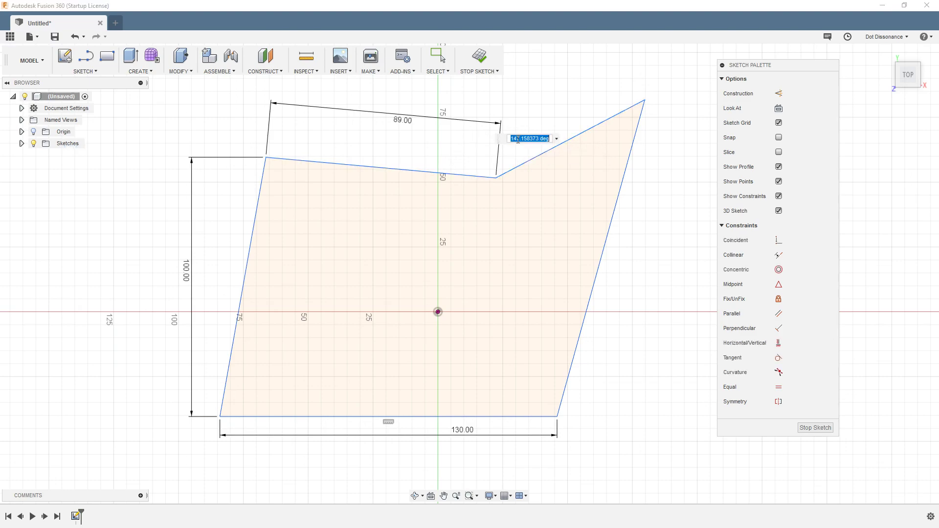
pyautogui.press('Return')
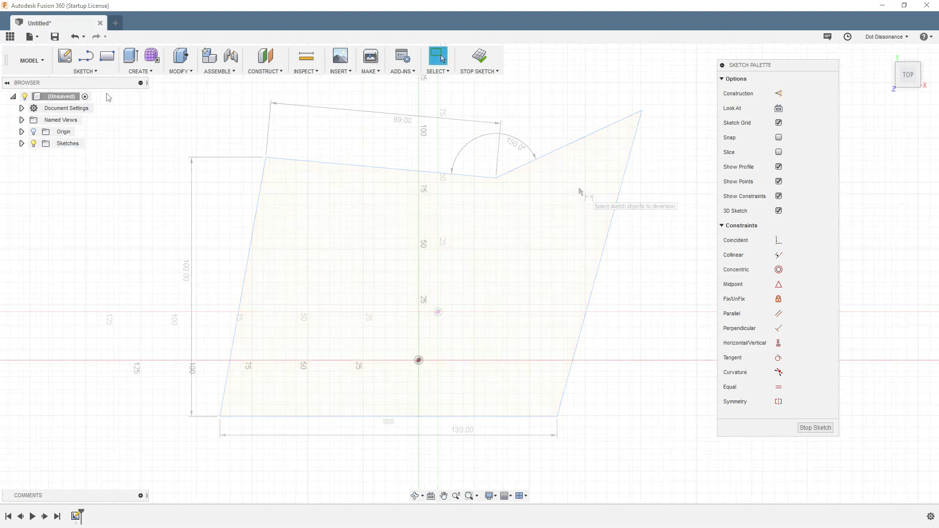
# Step: Sketch a two-point rectangle about 125 by 112 mm around the origin and a smaller rectangle about 66 mm tall inside it
pyautogui.click(109, 59)
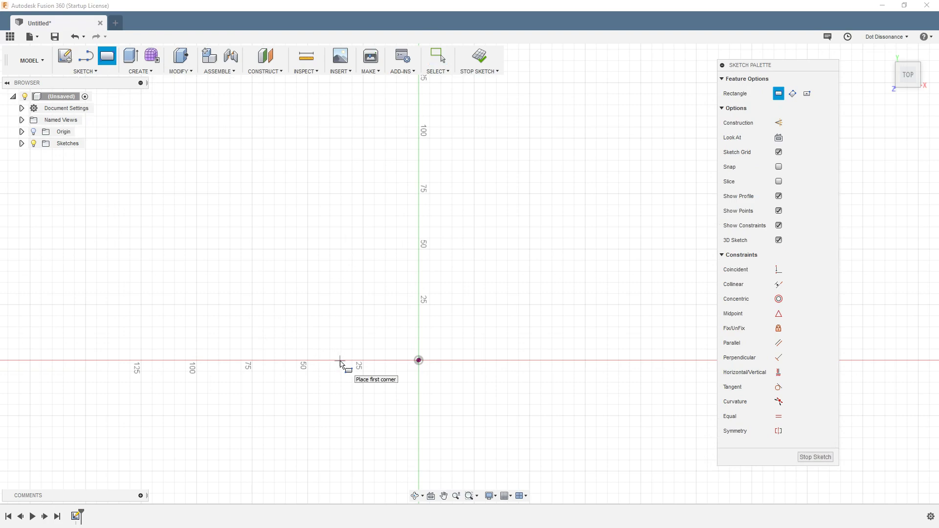
pyautogui.click(281, 206)
pyautogui.click(559, 455)
pyautogui.click(344, 270)
pyautogui.click(514, 416)
pyautogui.press('Escape')
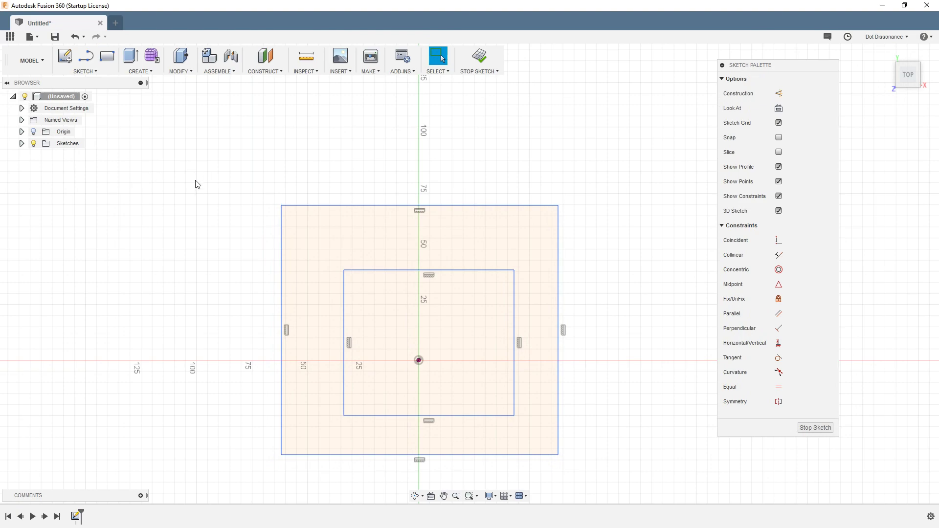
# Step: Dimension the gap between the left edges of the inner and outer rectangles to 2 mm
pyautogui.press('d')
pyautogui.click(343, 315)
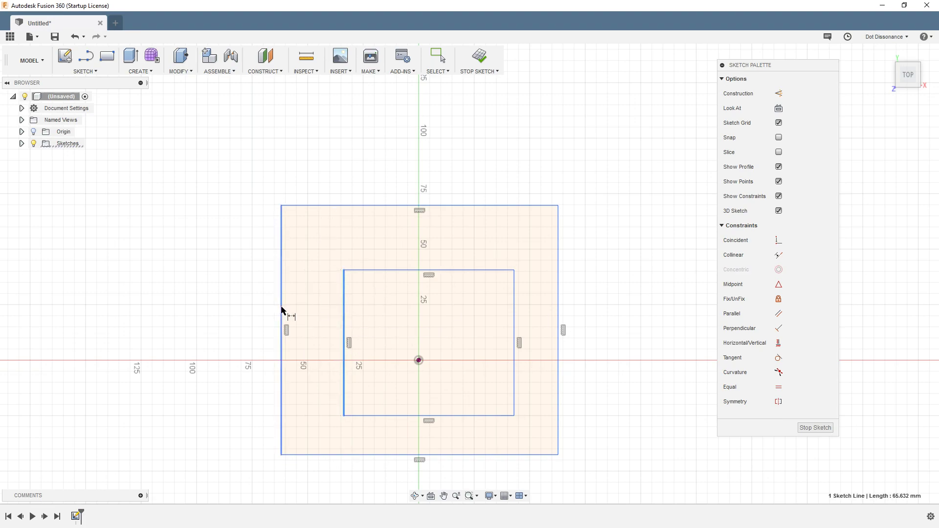
pyautogui.click(281, 308)
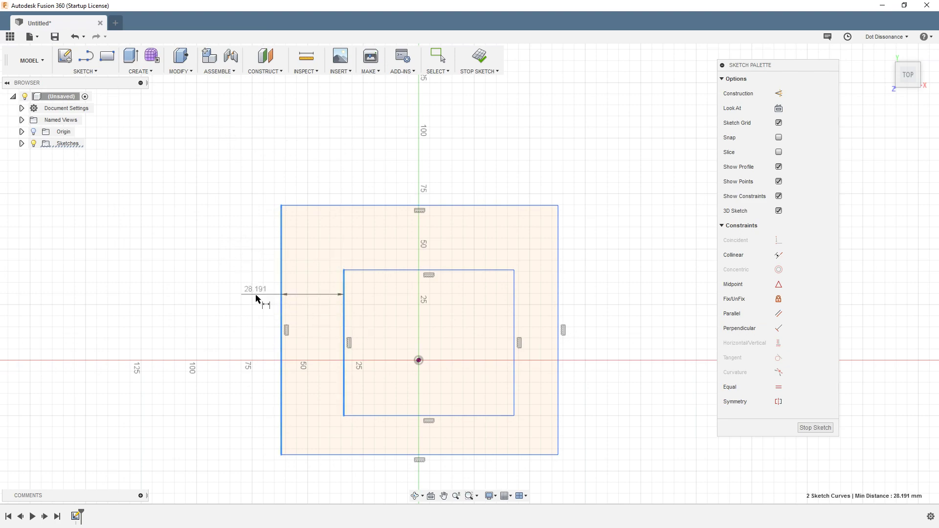
pyautogui.click(206, 165)
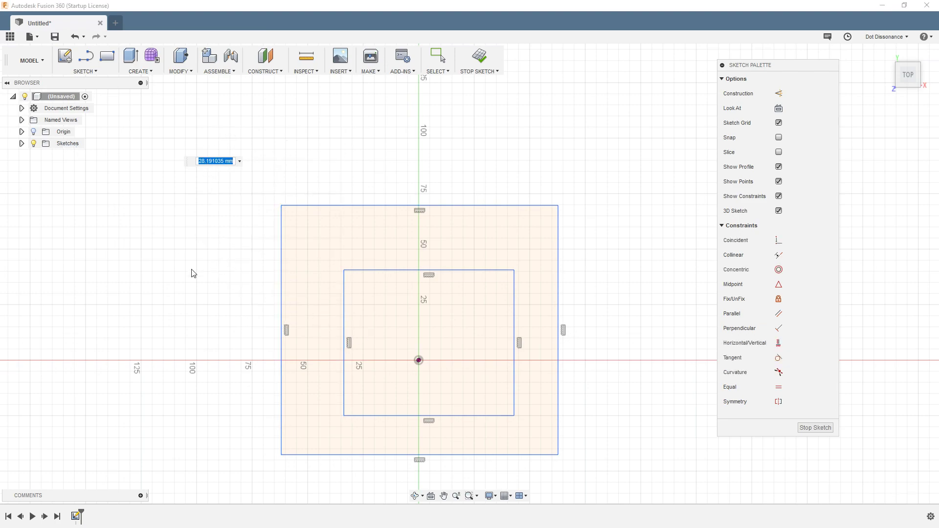
pyautogui.write('2')
pyautogui.press('Return')
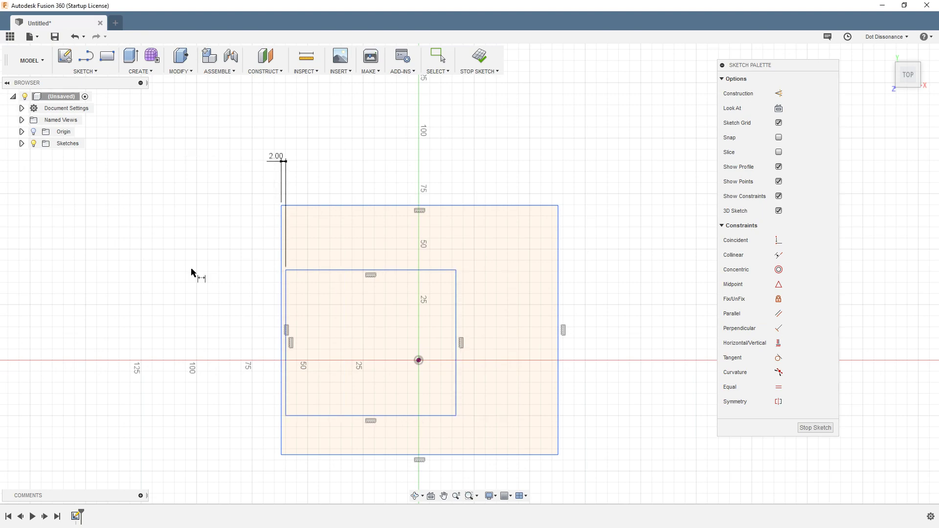
# Step: Dimension the gap between the top edges of the inner and outer rectangles to 2 mm
pyautogui.click(336, 270)
pyautogui.click(361, 205)
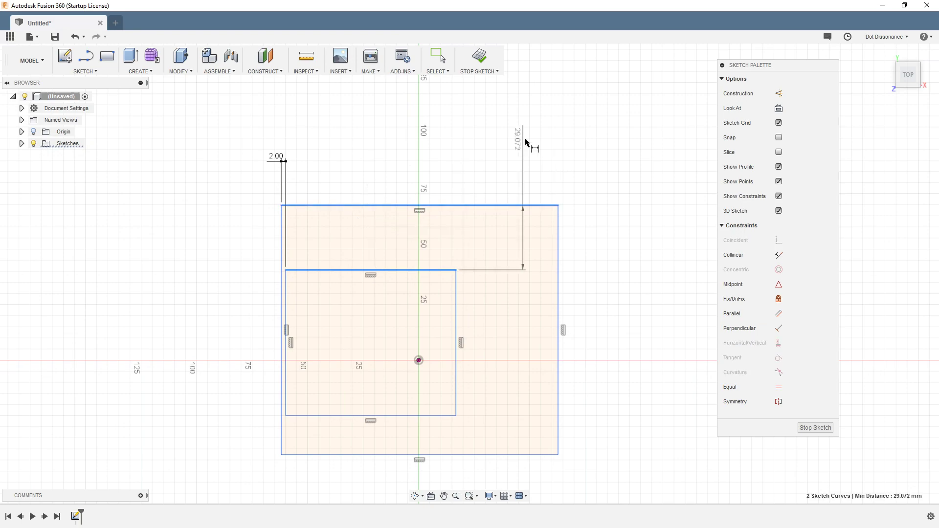
pyautogui.click(362, 148)
pyautogui.write('29.072004')
pyautogui.press('Return')
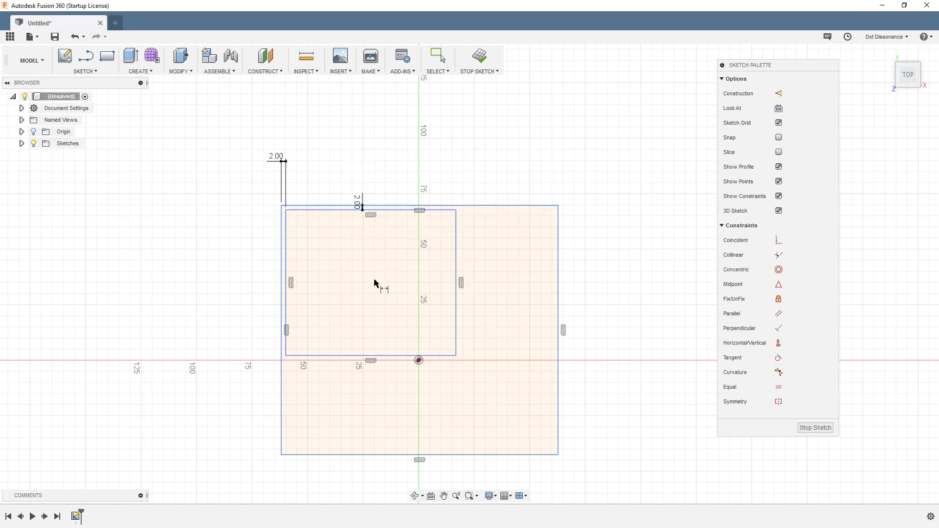
# Step: Dimension the gap between the right edges of the inner and outer rectangles to 2 mm
pyautogui.click(457, 265)
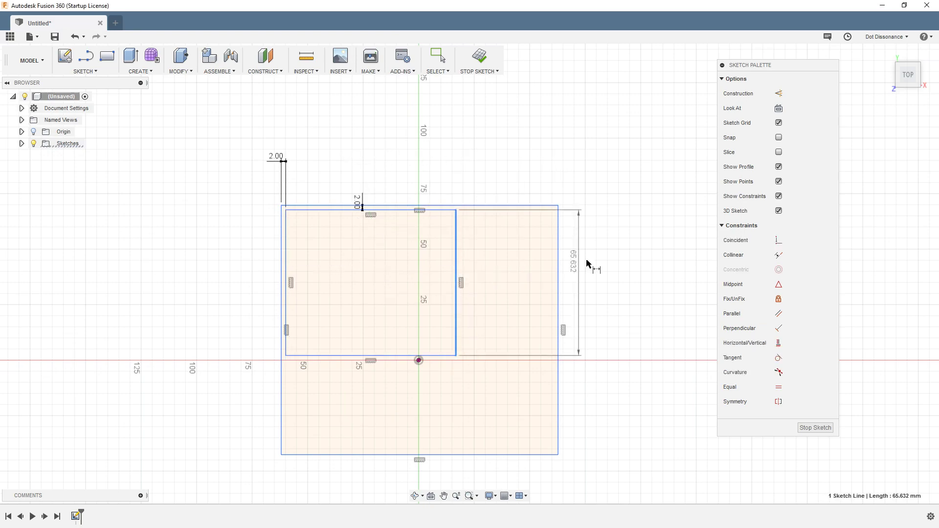
pyautogui.click(558, 271)
pyautogui.click(510, 156)
pyautogui.write('2')
pyautogui.press('Return')
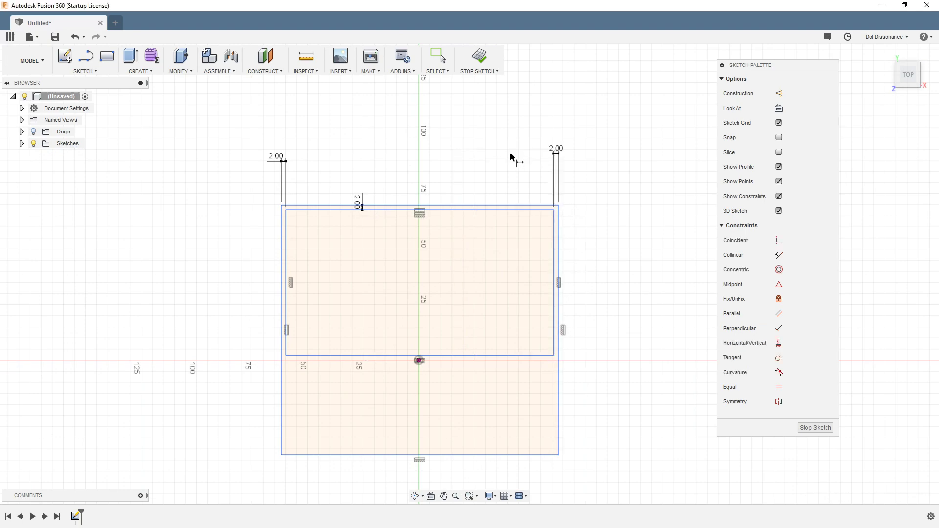
# Step: Dimension the gap between the bottom edges of the inner and outer rectangles to 2 mm
pyautogui.click(518, 356)
pyautogui.click(535, 455)
pyautogui.click(626, 418)
pyautogui.write('2')
pyautogui.press('Return')
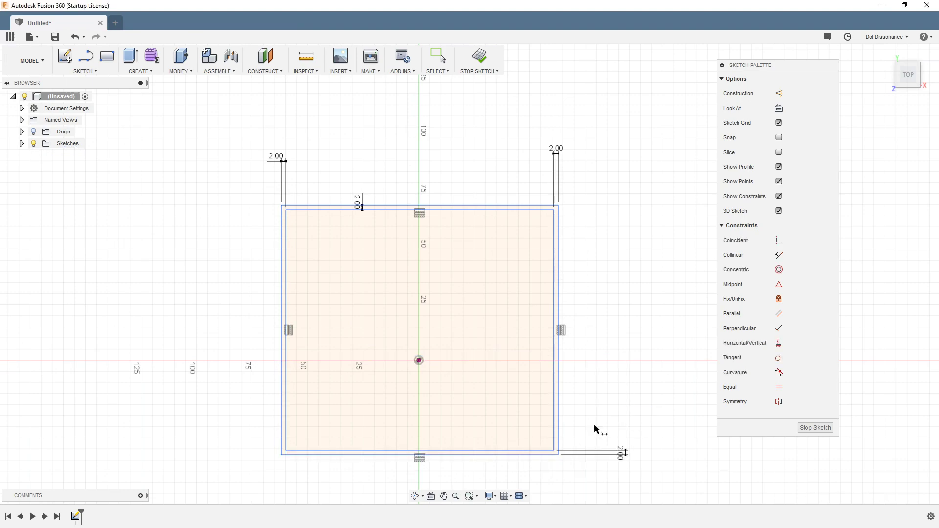
# Step: Dimension the outer rectangle to 50 mm high and 50 mm wide
pyautogui.click(559, 277)
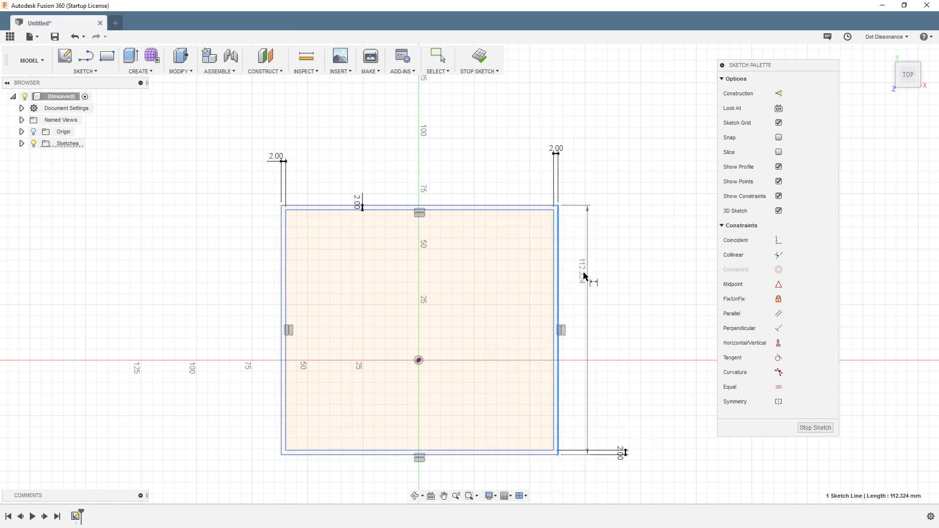
pyautogui.click(611, 279)
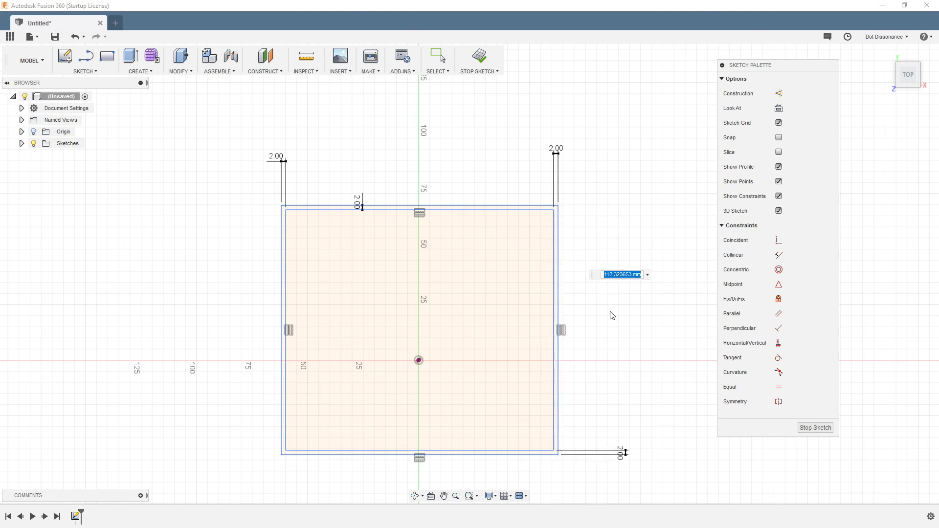
pyautogui.write('50')
pyautogui.press('Return')
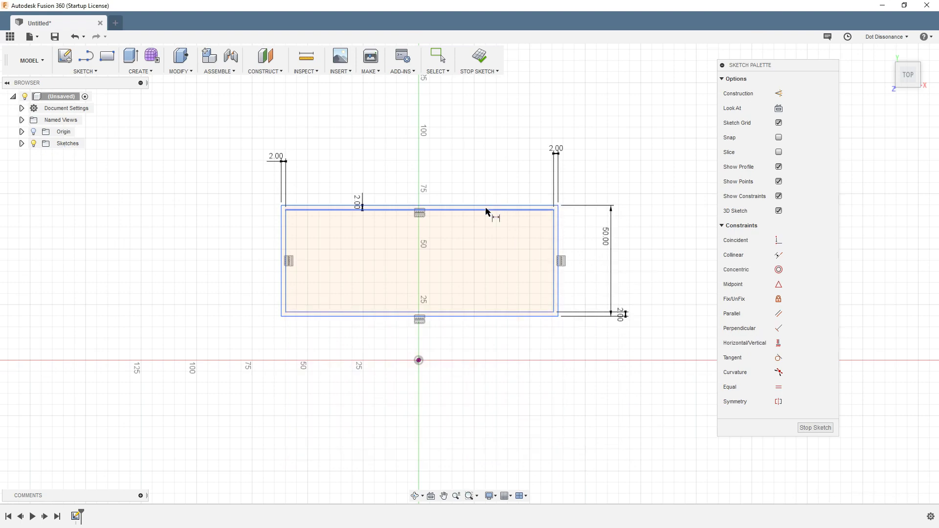
pyautogui.click(465, 207)
pyautogui.click(427, 171)
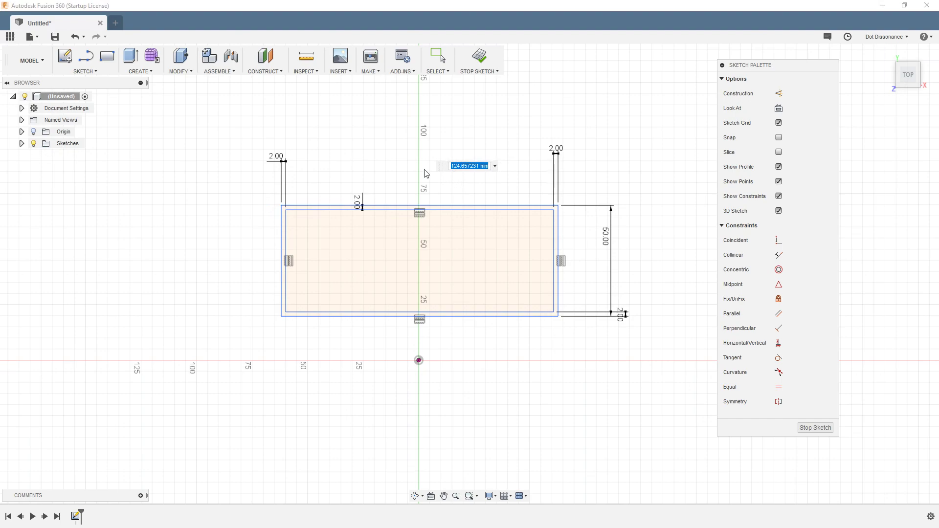
pyautogui.write('50')
pyautogui.press('Return')
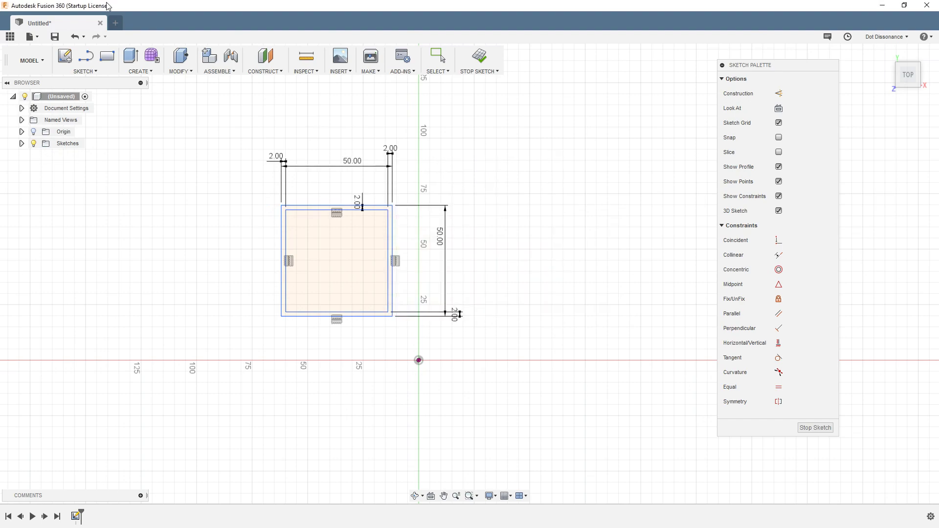
# Step: Shift the nested squares to the right by the outer top edge, and delete both squares with their dimensions
pyautogui.press('Escape')
pyautogui.moveTo(309, 201)
pyautogui.mouseDown()
pyautogui.moveTo(374, 245)
pyautogui.moveTo(358, 278)
pyautogui.moveTo(374, 181)
pyautogui.moveTo(375, 211)
pyautogui.mouseUp()
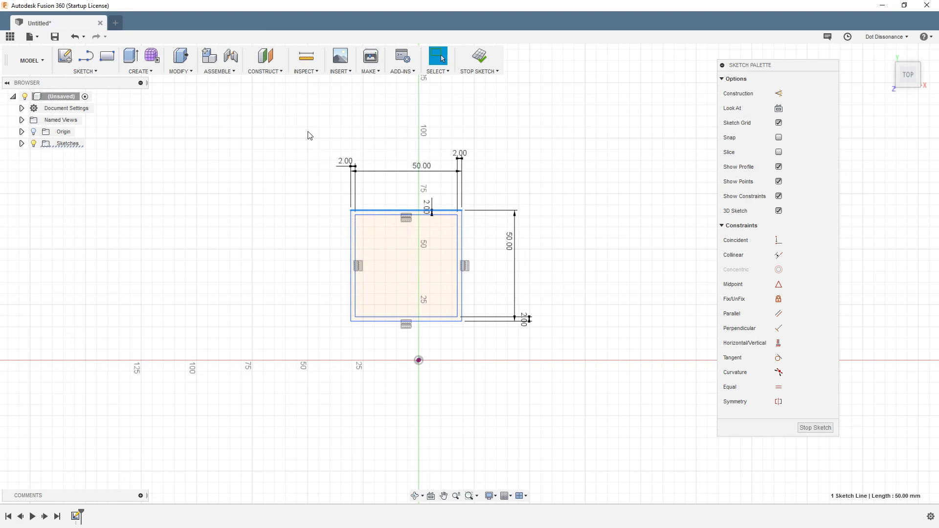
pyautogui.moveTo(301, 133)
pyautogui.mouseDown()
pyautogui.moveTo(490, 336)
pyautogui.moveTo(571, 398)
pyautogui.mouseUp()
pyautogui.press('Delete')
# Step: Sketch a new two-point rectangle around the origin
pyautogui.click(108, 56)
pyautogui.click(270, 244)
pyautogui.click(562, 467)
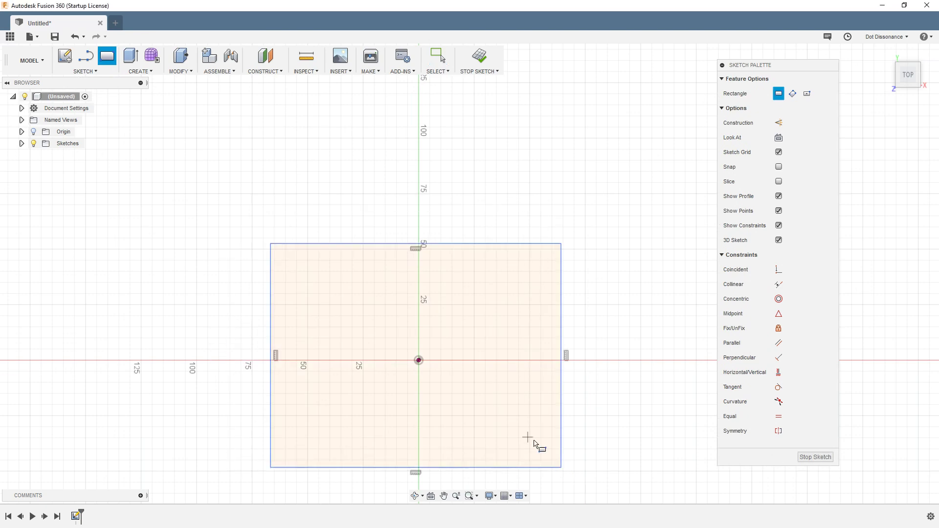
pyautogui.press('Escape')
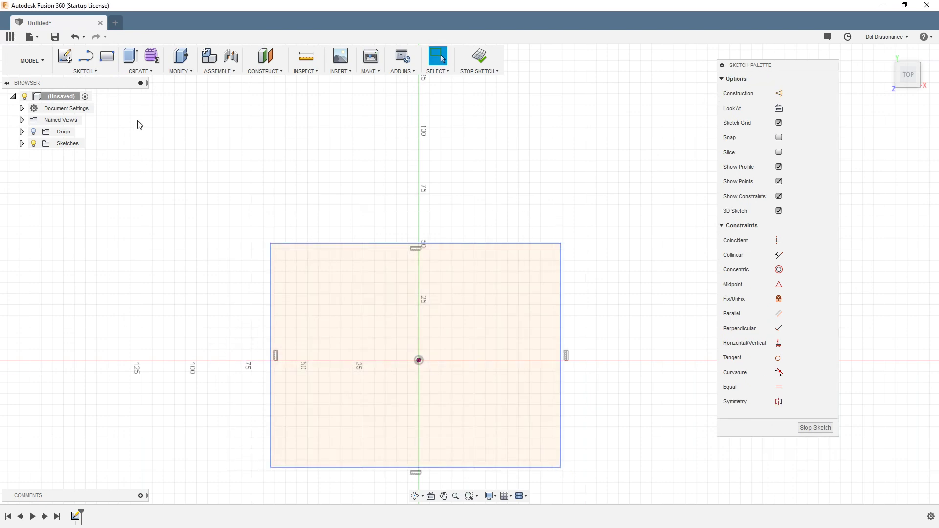
# Step: Sketch a closed, irregular four-sided line profile inside the rectangle, and shift its upper-left corner until the left edge is nearly vertical
pyautogui.click(86, 56)
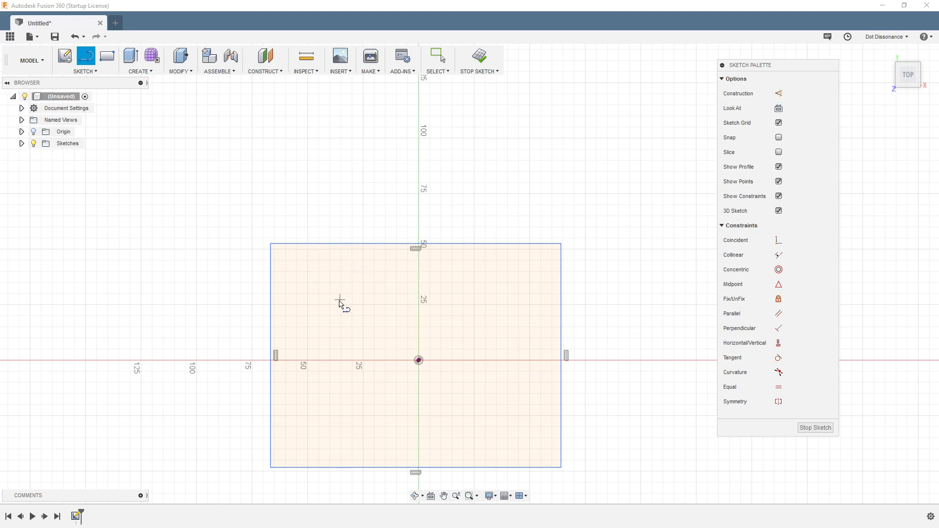
pyautogui.click(416, 249)
pyautogui.click(289, 453)
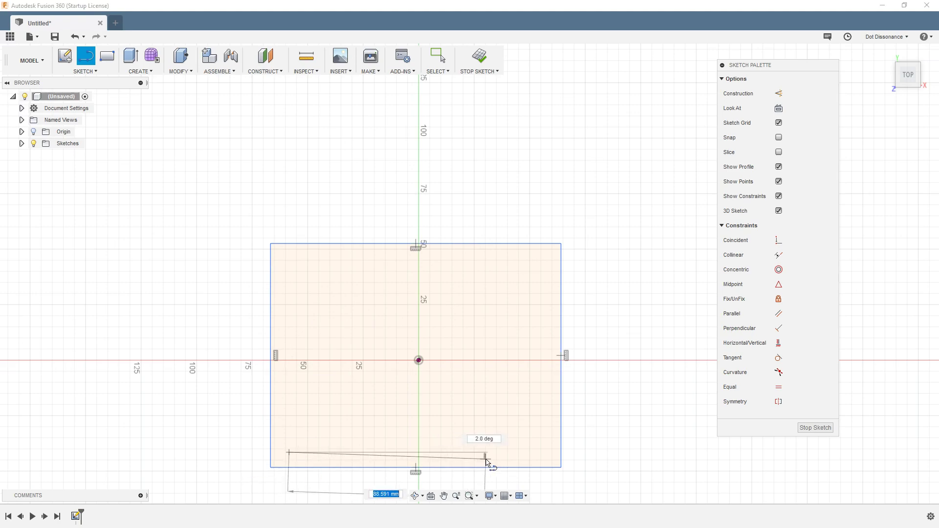
pyautogui.click(550, 432)
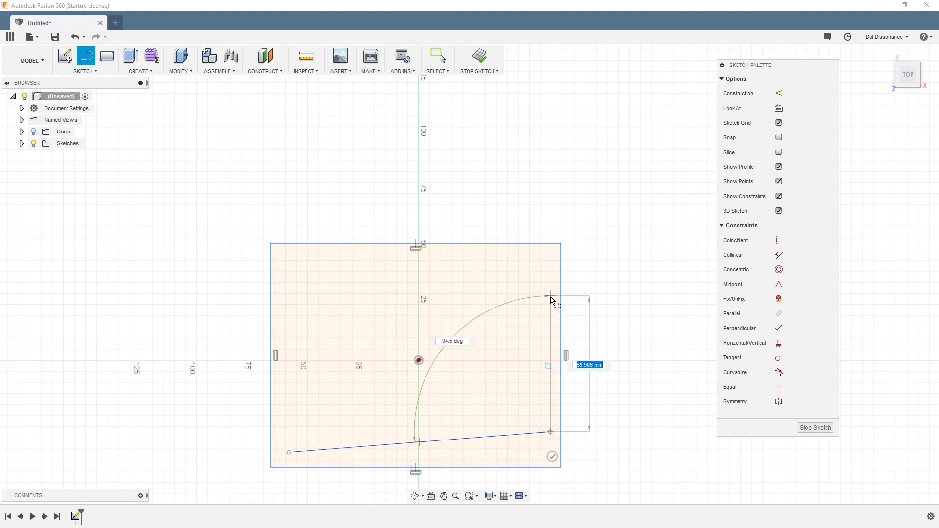
pyautogui.click(533, 265)
pyautogui.click(302, 266)
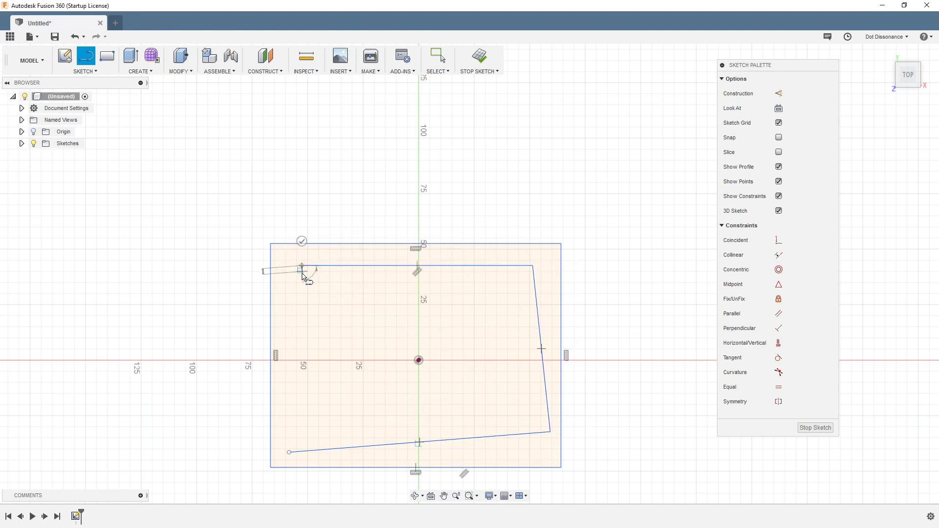
pyautogui.click(289, 452)
pyautogui.press('Escape')
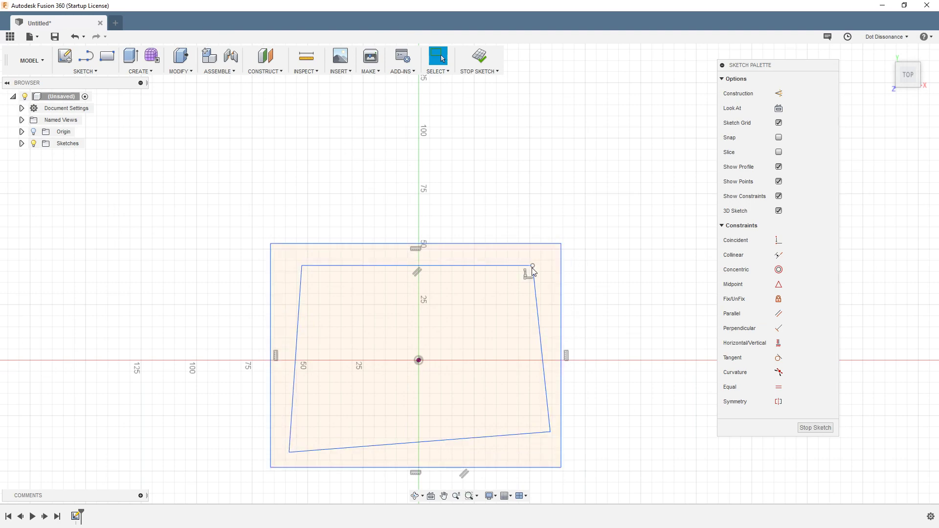
pyautogui.moveTo(302, 267); pyautogui.dragTo(290, 270)
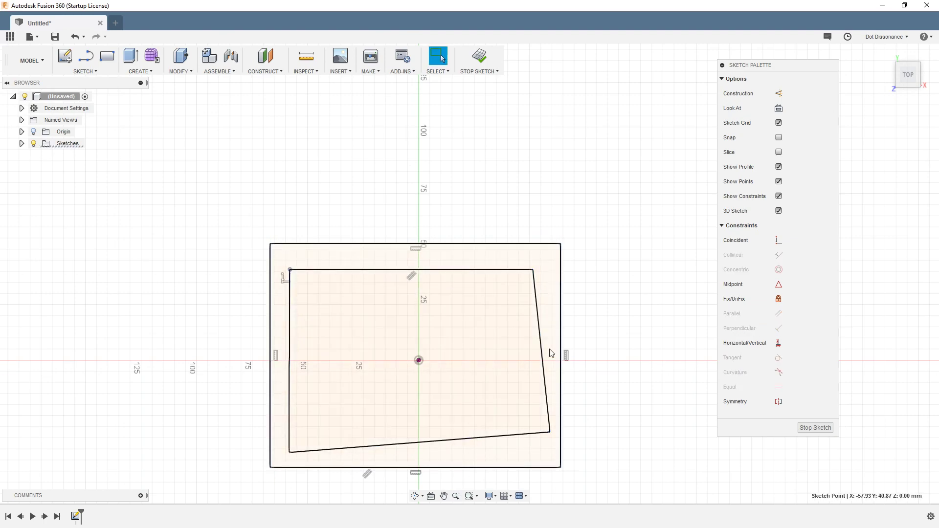
pyautogui.click(623, 231)
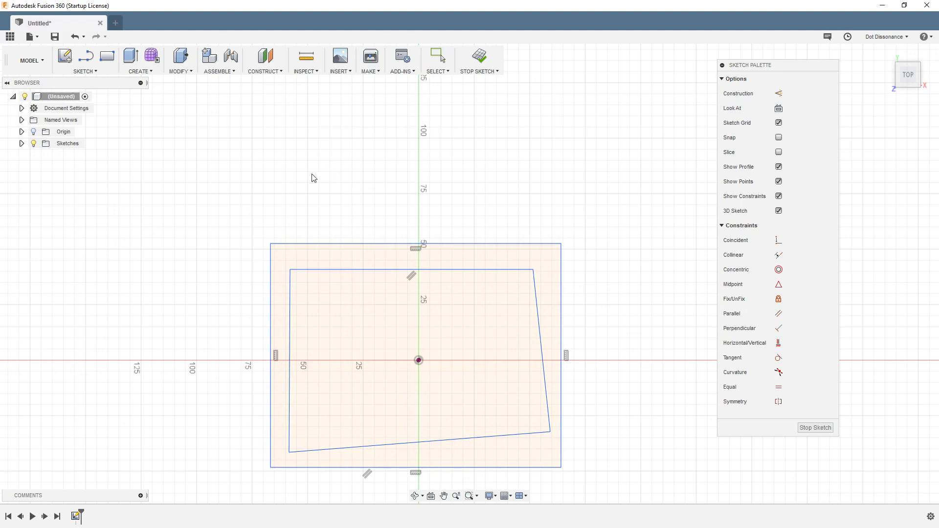
# Step: Add a 2° angular dimension between the left edges of the inner profile and the outer rectangle
pyautogui.click(289, 316)
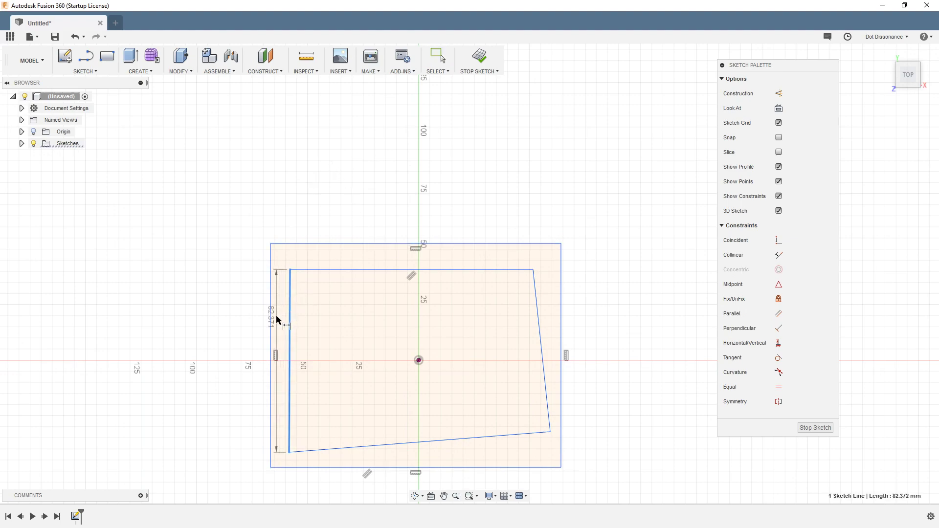
pyautogui.click(270, 321)
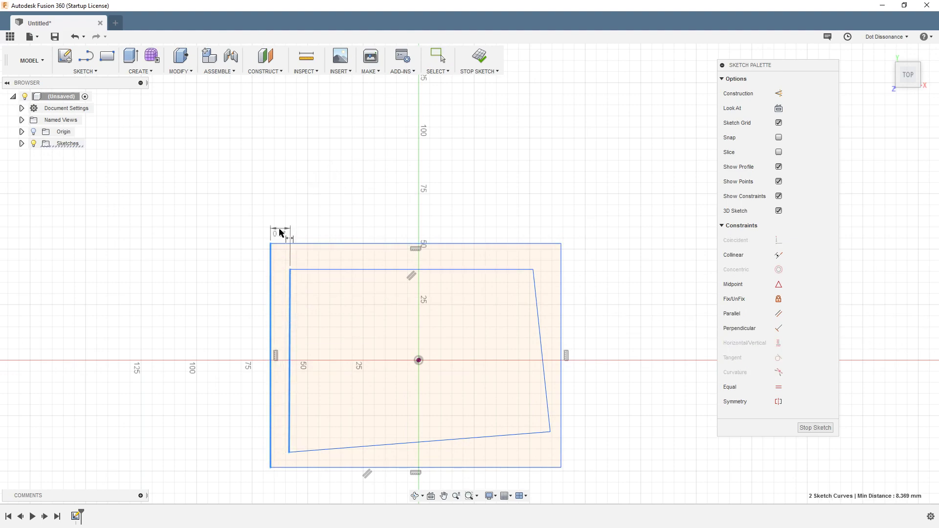
pyautogui.click(284, 208)
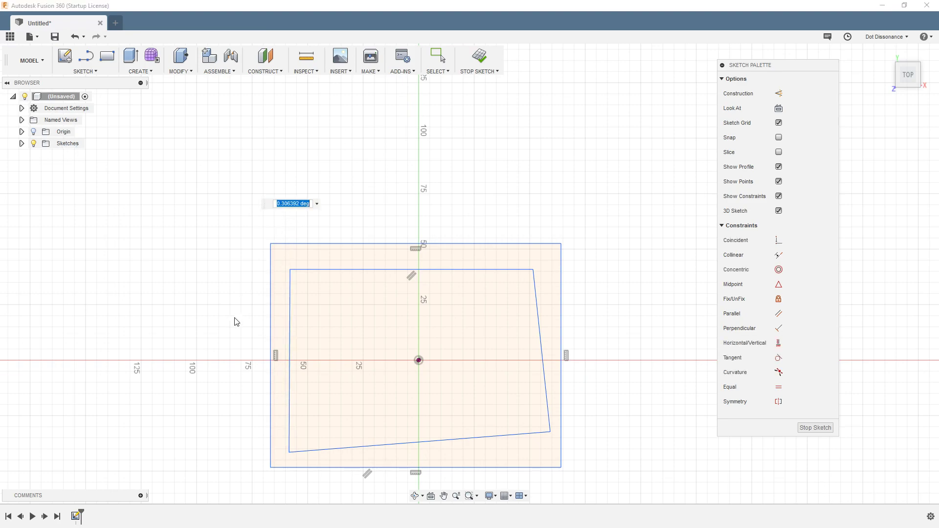
pyautogui.write('2')
pyautogui.press('Return')
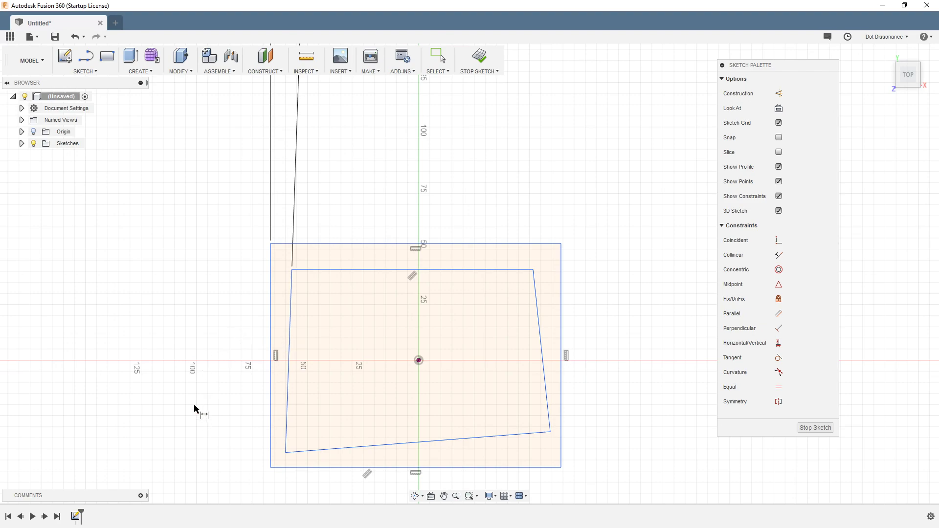
# Step: Move the 2° dimension down close above the outer rectangle's top edge
pyautogui.scroll(-8, 239, 435)
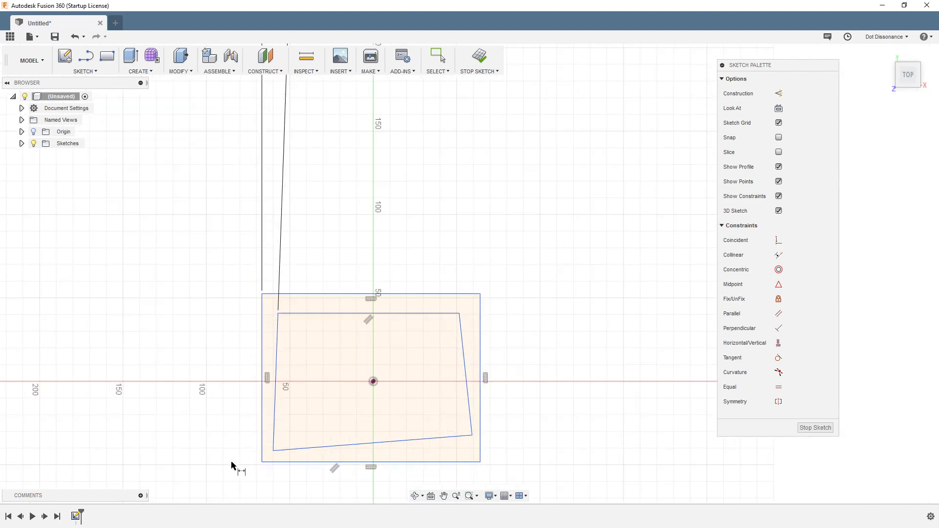
pyautogui.scroll(-8, 216, 455)
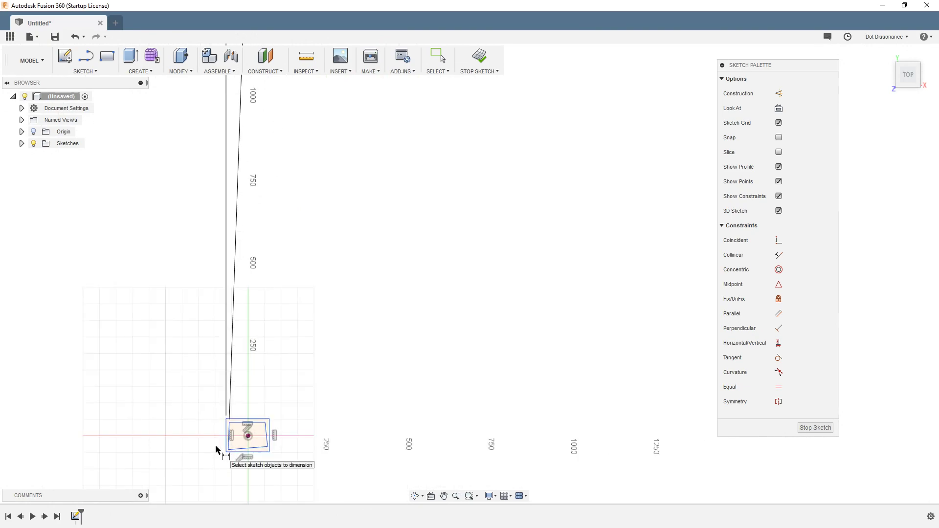
pyautogui.scroll(3, 211, 445)
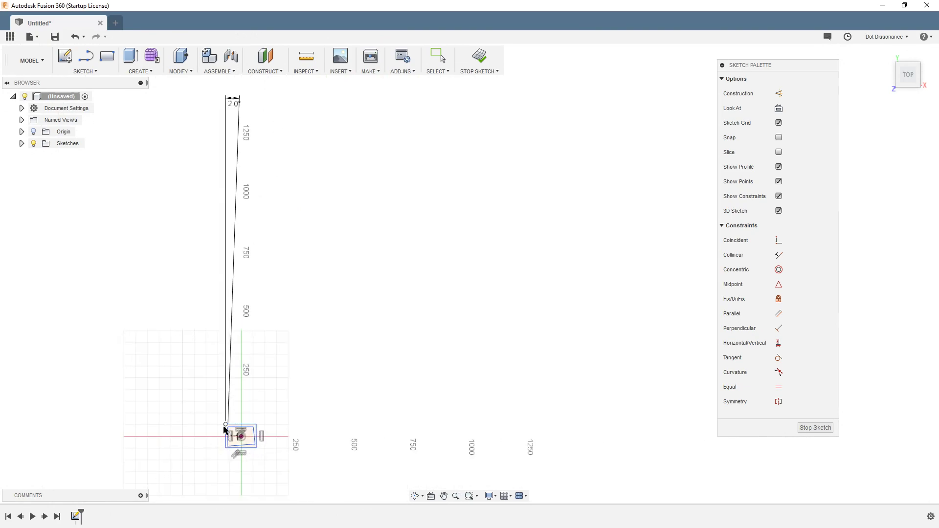
pyautogui.moveTo(235, 101); pyautogui.dragTo(241, 418)
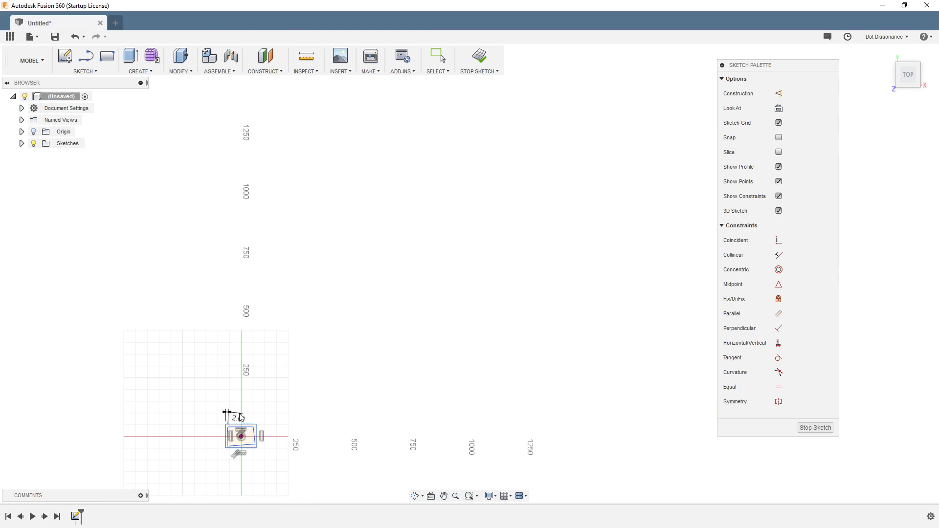
pyautogui.scroll(-4, 382, 283)
pyautogui.scroll(9, 265, 377)
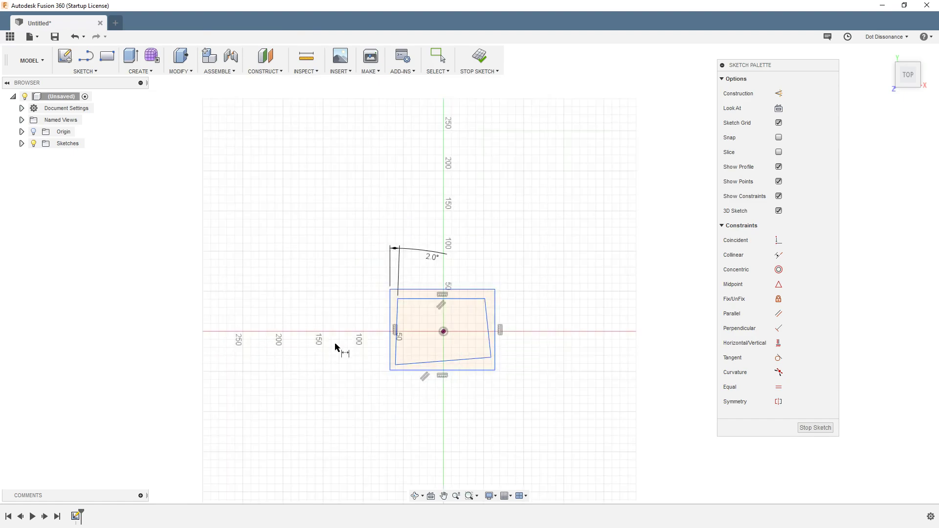
pyautogui.scroll(5, 245, 360)
pyautogui.scroll(-2, 352, 312)
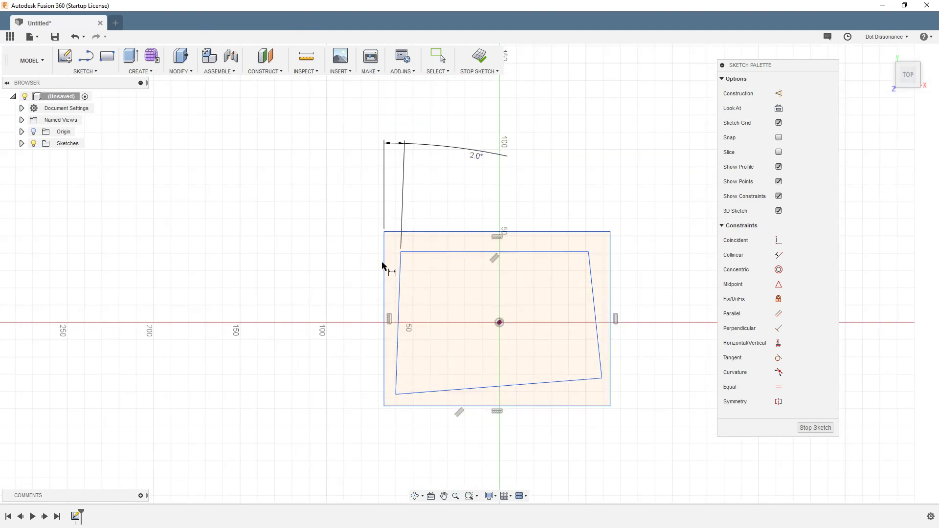
# Step: Delete the 2° angular dimension between the two left edges
pyautogui.press('Escape')
pyautogui.click(401, 144)
pyautogui.press('Delete')
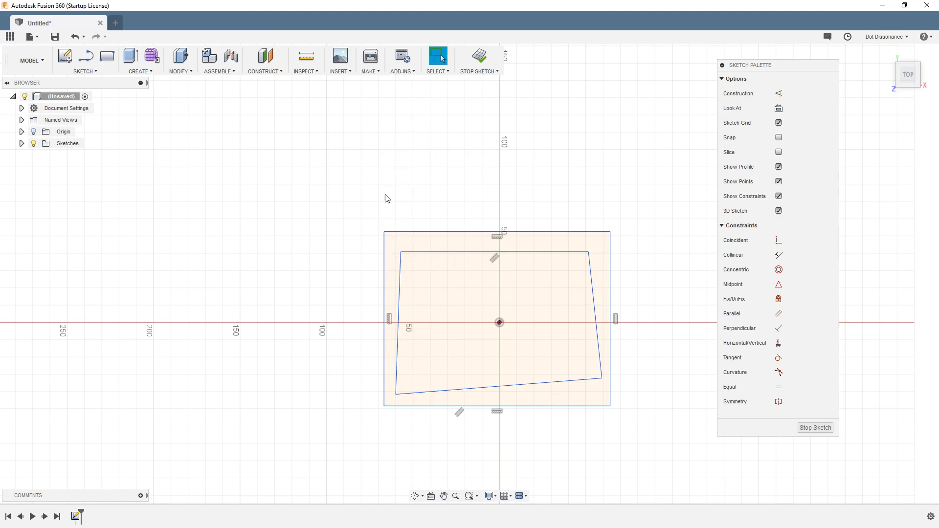
pyautogui.press('d')
pyautogui.click(399, 292)
pyautogui.click(384, 306)
pyautogui.rightClick(386, 178)
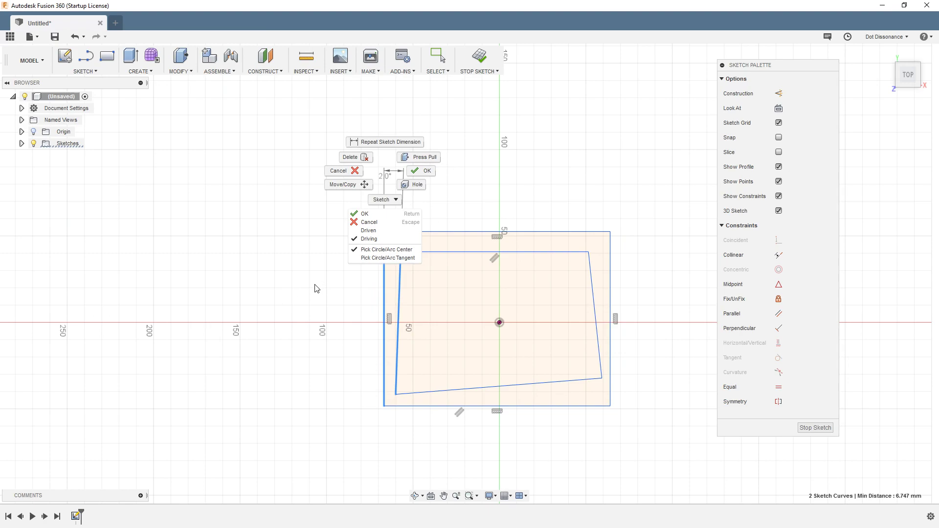
pyautogui.press('Escape')
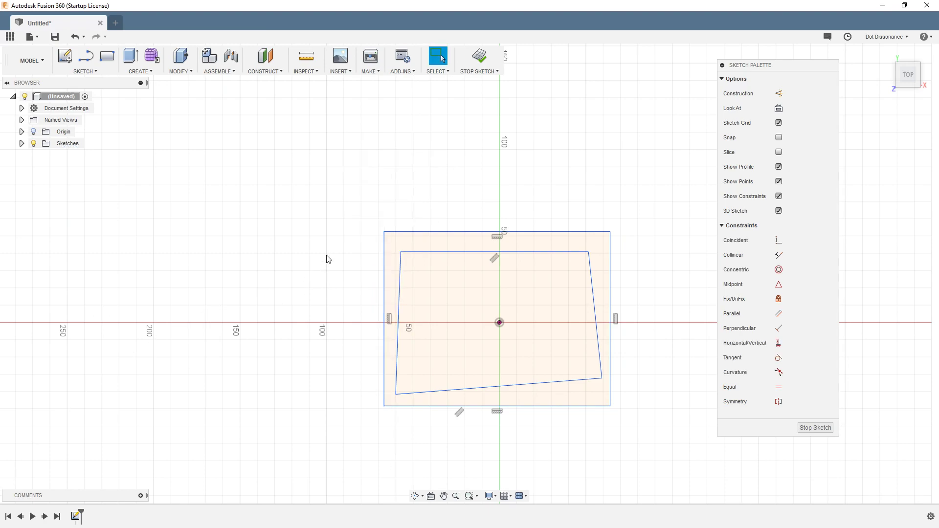
# Step: Make the inner profile's left edge vertical with the Horizontal/Vertical constraint
pyautogui.click(386, 292)
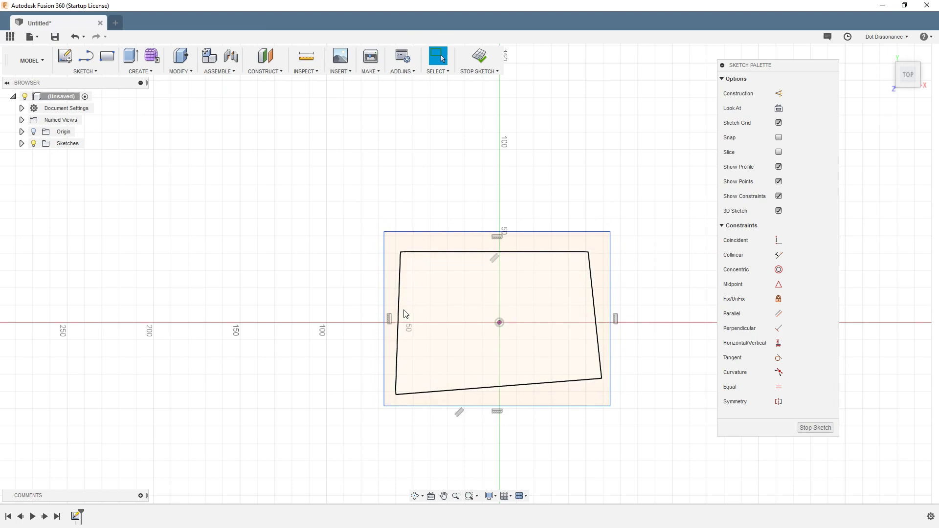
pyautogui.doubleClick(399, 309)
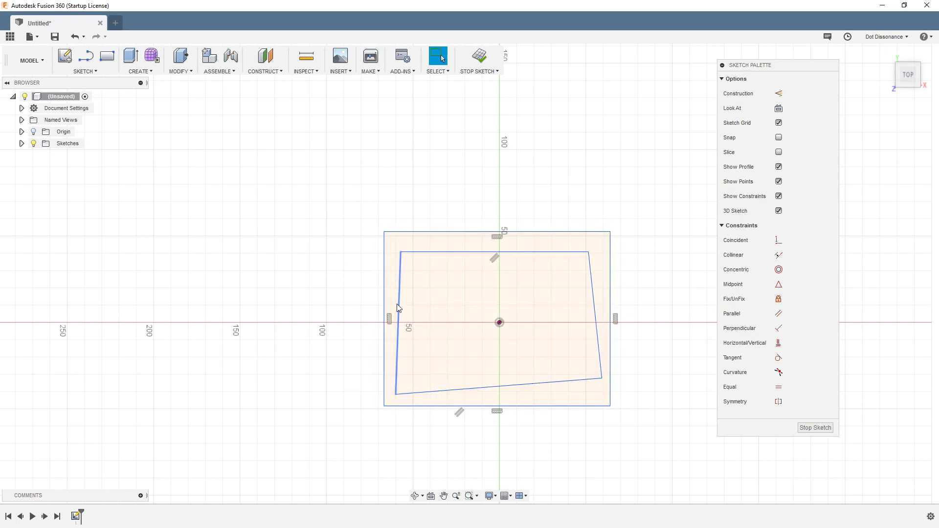
pyautogui.click(398, 307)
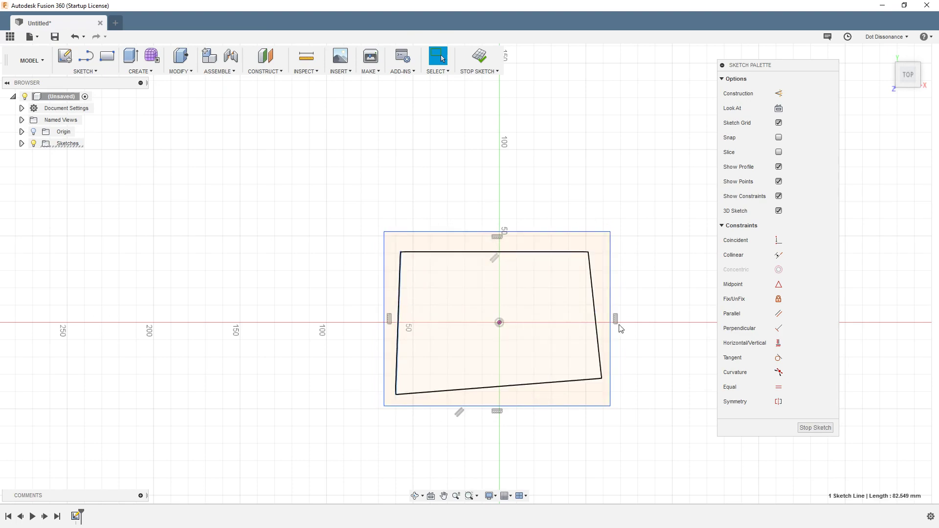
pyautogui.click(779, 343)
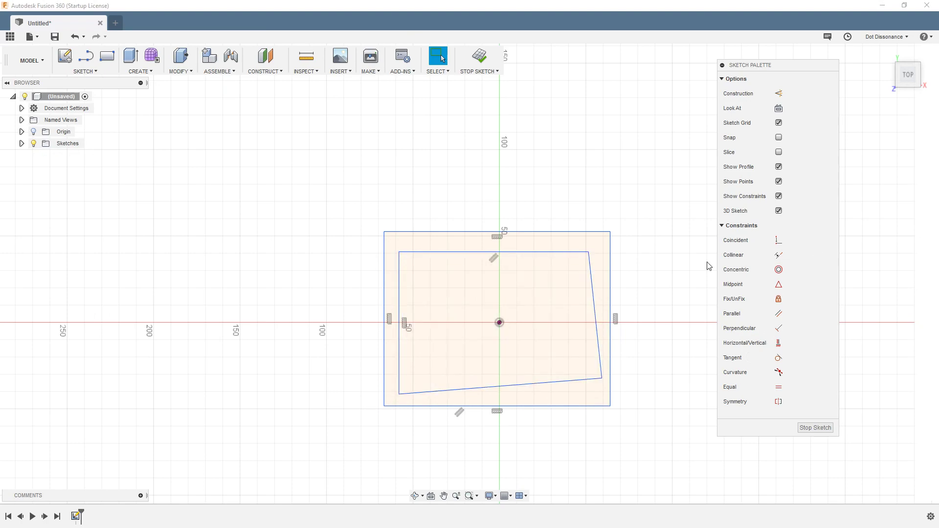
# Step: Dimension the gap between the left edges of the inner profile and the outer rectangle to 10 mm
pyautogui.press('d')
pyautogui.click(399, 313)
pyautogui.click(385, 300)
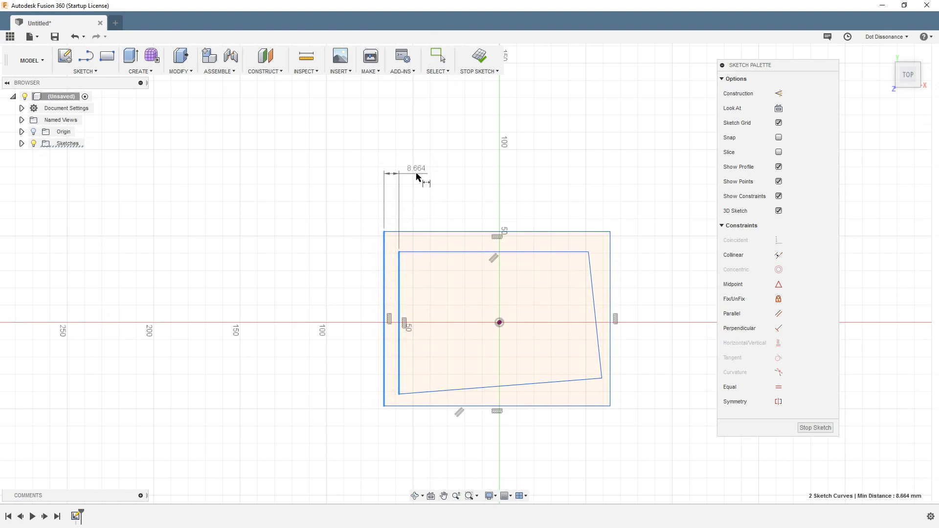
pyautogui.click(433, 179)
pyautogui.write('10')
pyautogui.press('Return')
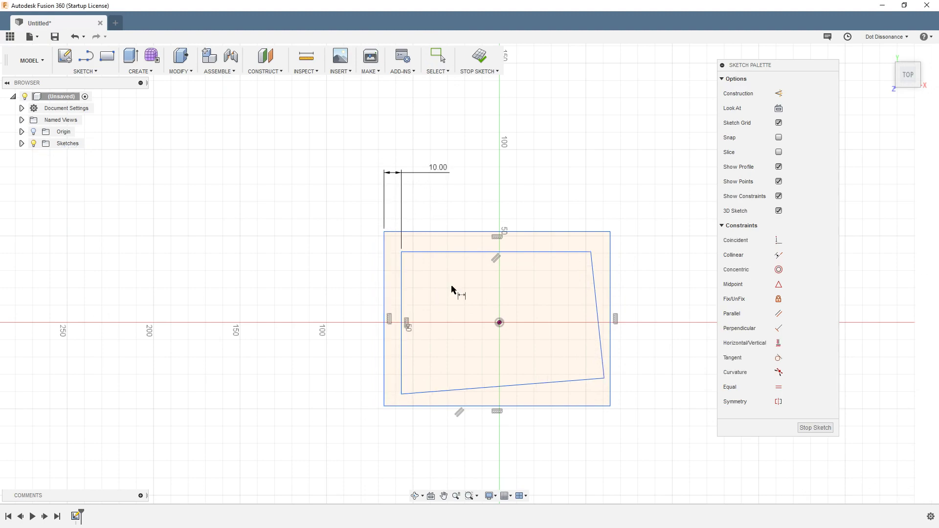
pyautogui.press('Escape')
# Step: Pull the inner profile's lower-right corner inward, and slant the outer rectangle's right edge inward at its upper end after removing its vertical constraint
pyautogui.moveTo(605, 381); pyautogui.dragTo(596, 390)
pyautogui.click(616, 319)
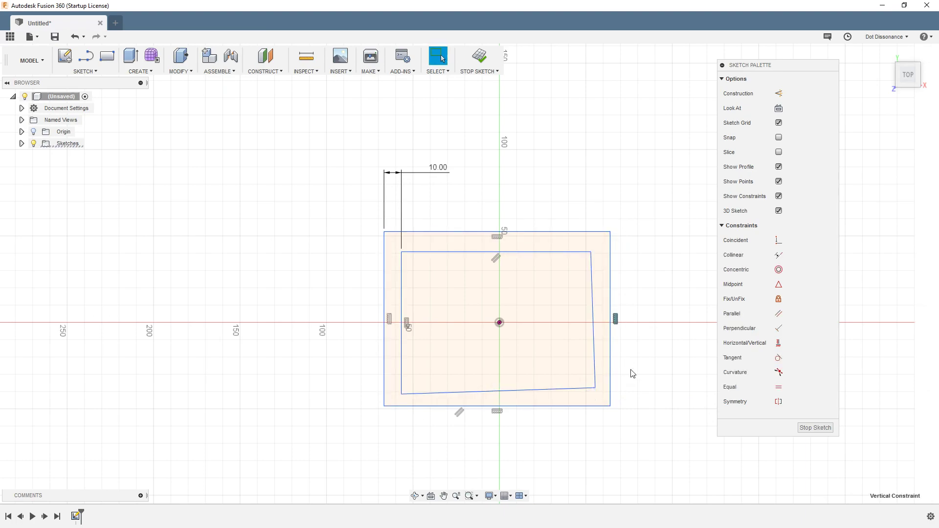
pyautogui.moveTo(610, 233); pyautogui.dragTo(603, 227)
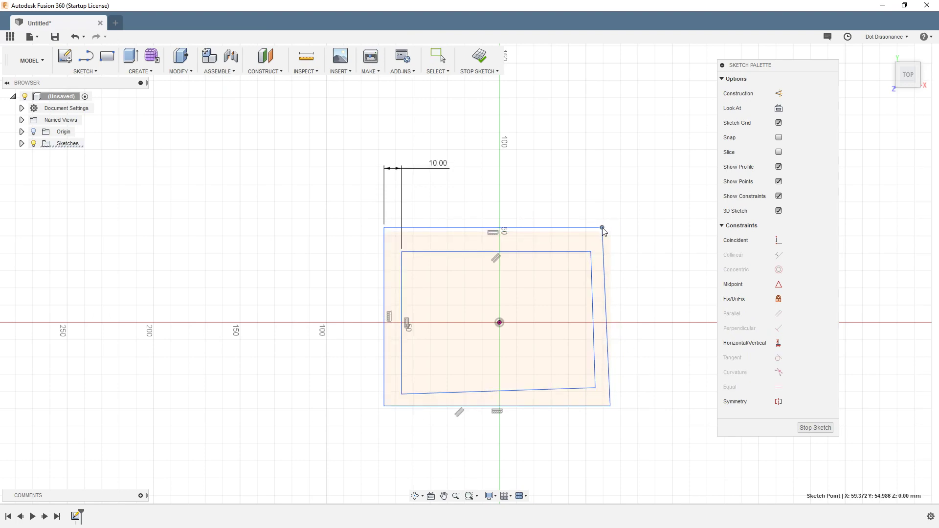
pyautogui.press('Escape')
# Step: Add an 85° angular dimension between the outer shape's slanted right edge and its bottom edge
pyautogui.press('d')
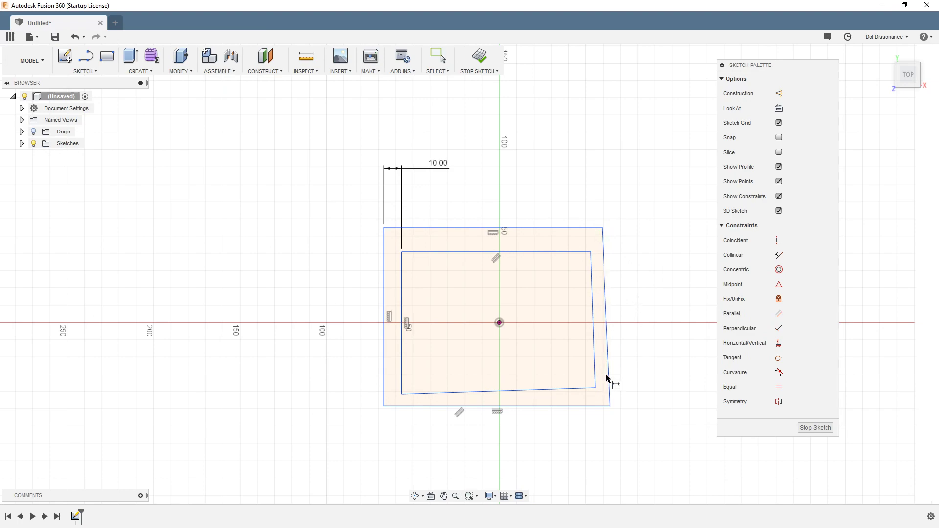
pyautogui.click(608, 390)
pyautogui.click(602, 406)
pyautogui.click(536, 373)
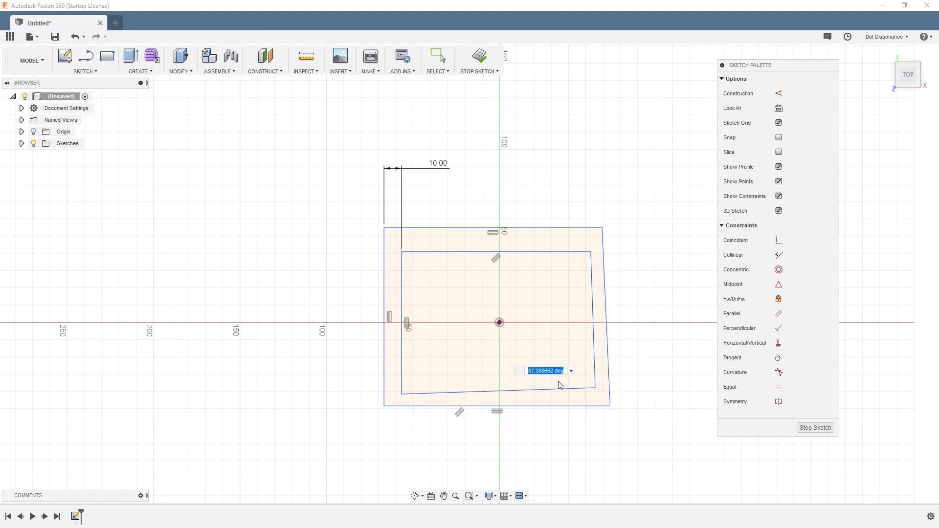
pyautogui.write('85')
pyautogui.press('Return')
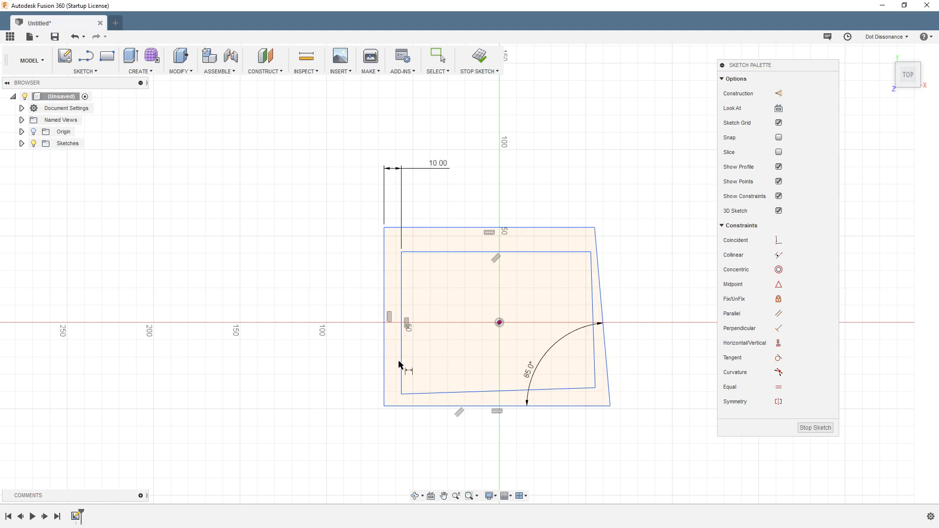
pyautogui.press('Escape')
# Step: Shift the inner profile's right edge inward and make it parallel to the outer shape's slanted right edge
pyautogui.moveTo(591, 292); pyautogui.dragTo(581, 294)
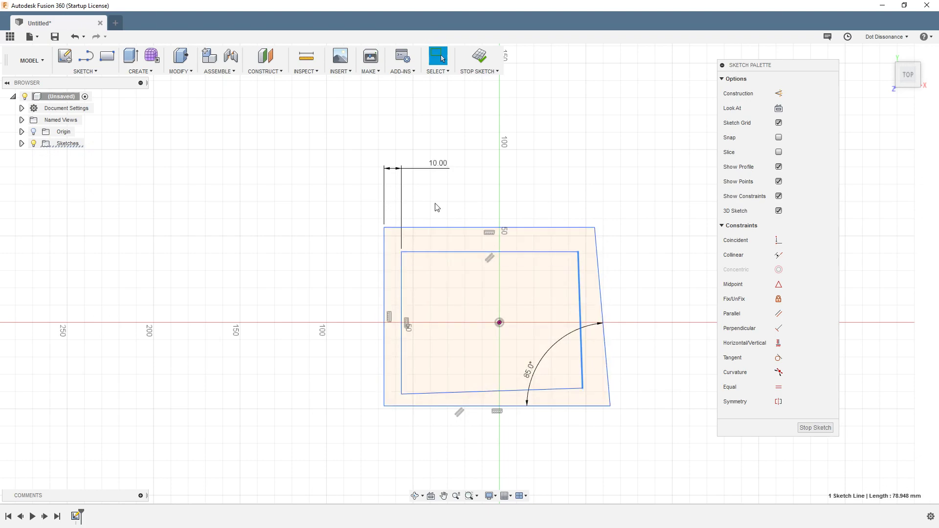
pyautogui.click(663, 278)
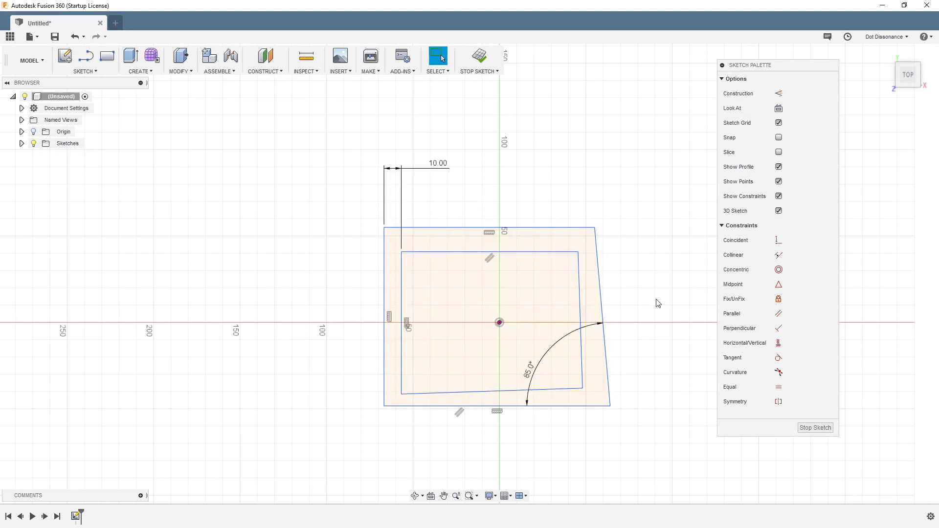
pyautogui.click(580, 311)
pyautogui.click(602, 298)
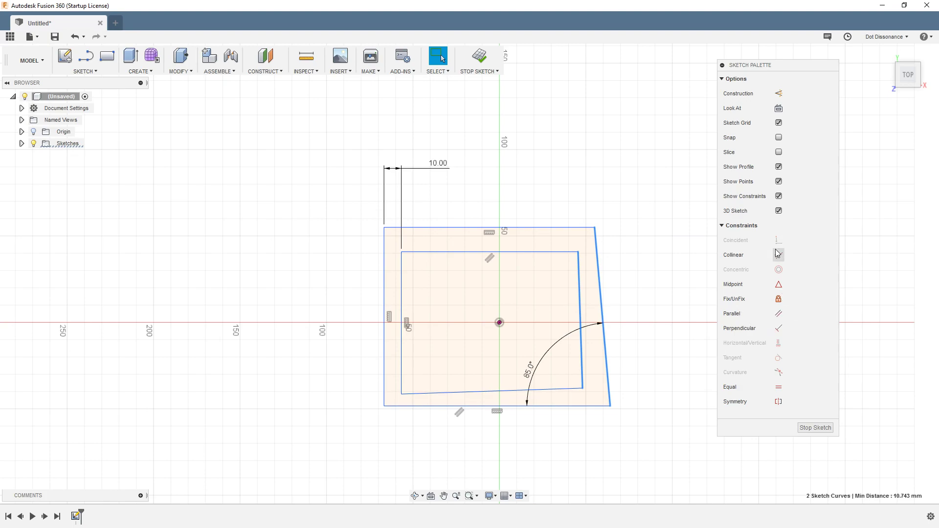
pyautogui.click(778, 315)
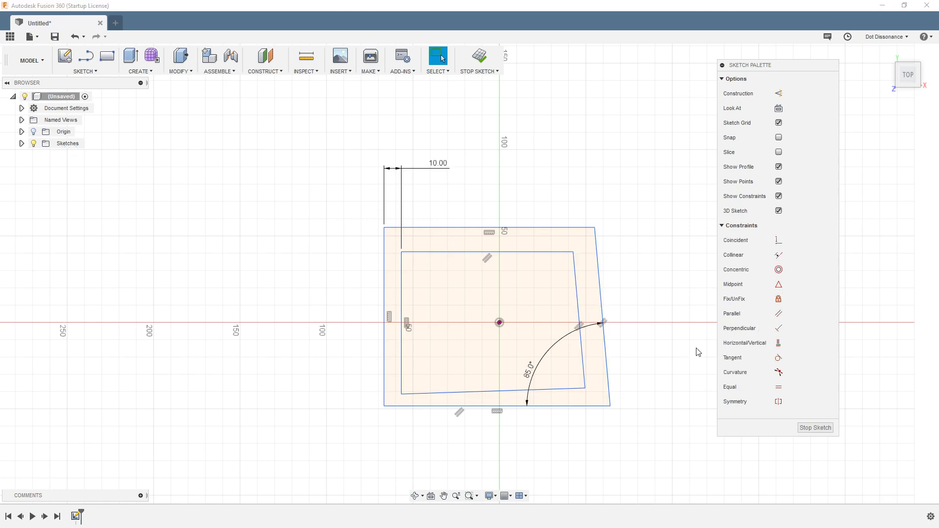
# Step: Dimension the distance between the two parallel slanted right edges to 10 mm
pyautogui.press('d')
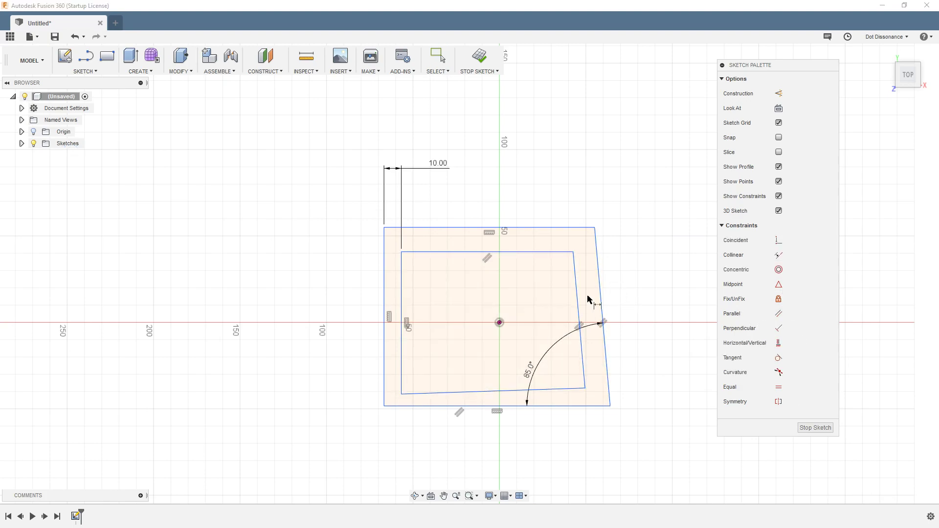
pyautogui.click(601, 303)
pyautogui.click(575, 259)
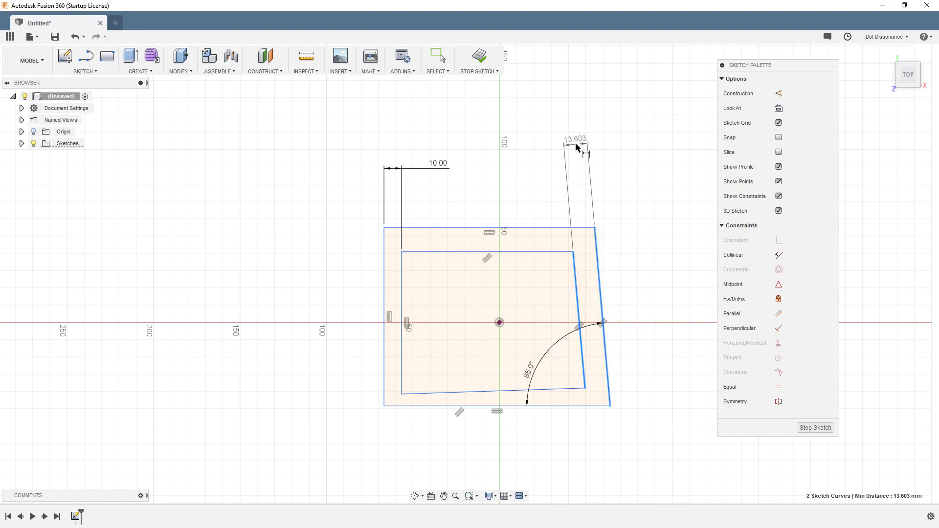
pyautogui.click(537, 198)
pyautogui.write('10')
pyautogui.press('Return')
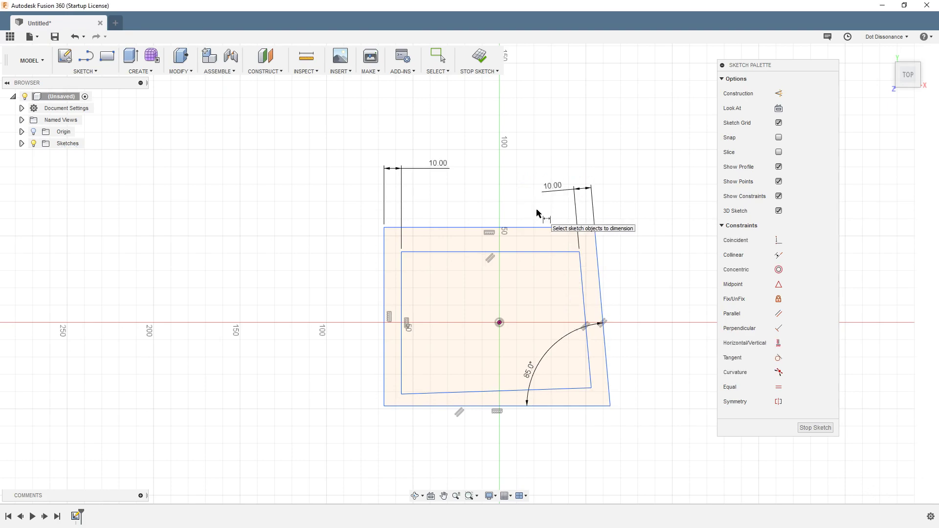
# Step: Dimension the distance between the inner and outer top edges to 10 mm
pyautogui.click(465, 252)
pyautogui.click(443, 228)
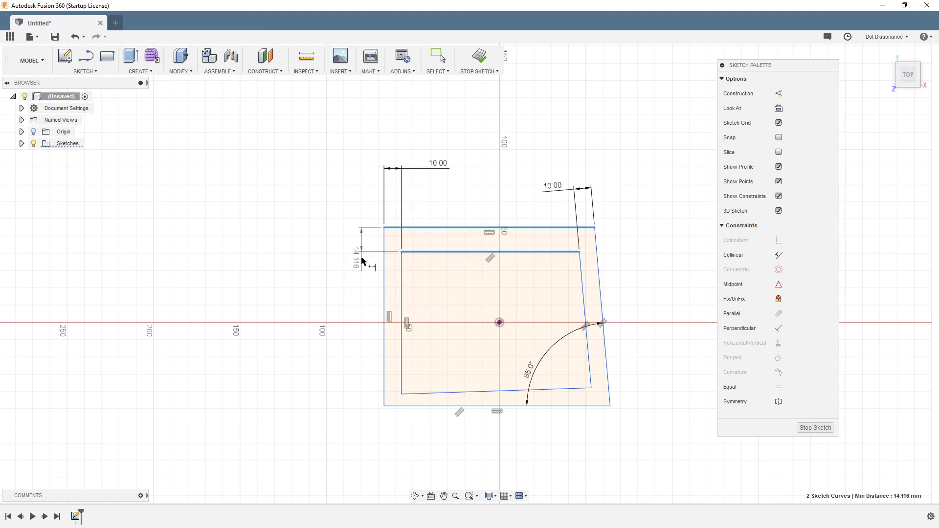
pyautogui.click(339, 188)
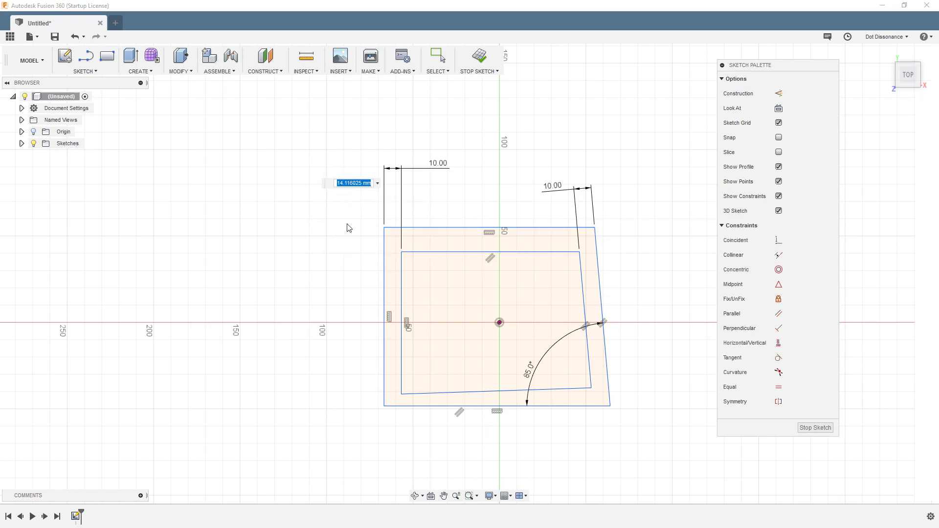
pyautogui.write('10')
pyautogui.press('Return')
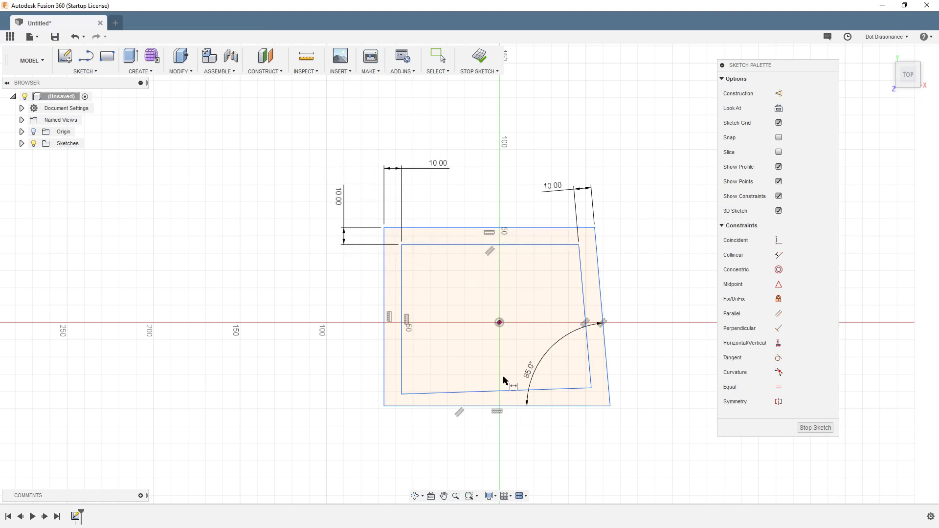
pyautogui.press('Escape')
# Step: Make the inner profile's bottom edge parallel to the outer shape's bottom edge
pyautogui.click(521, 390)
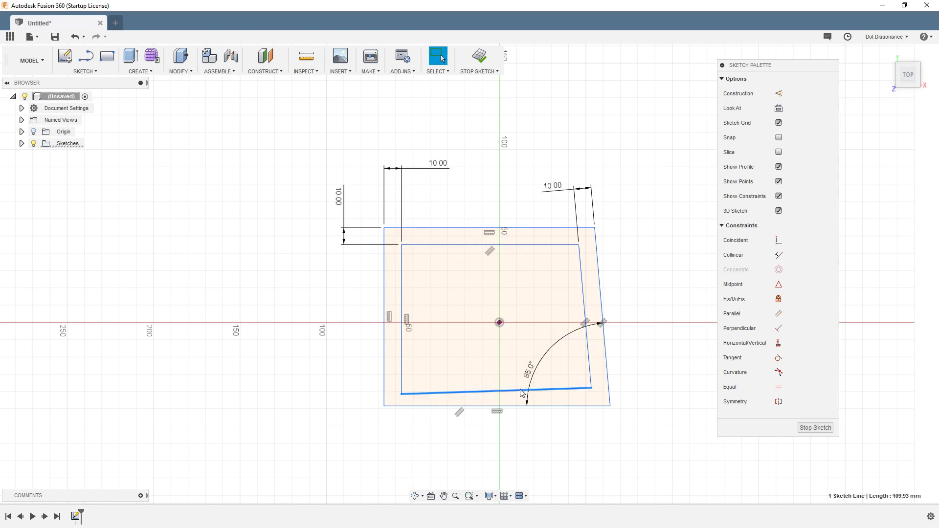
pyautogui.click(550, 408)
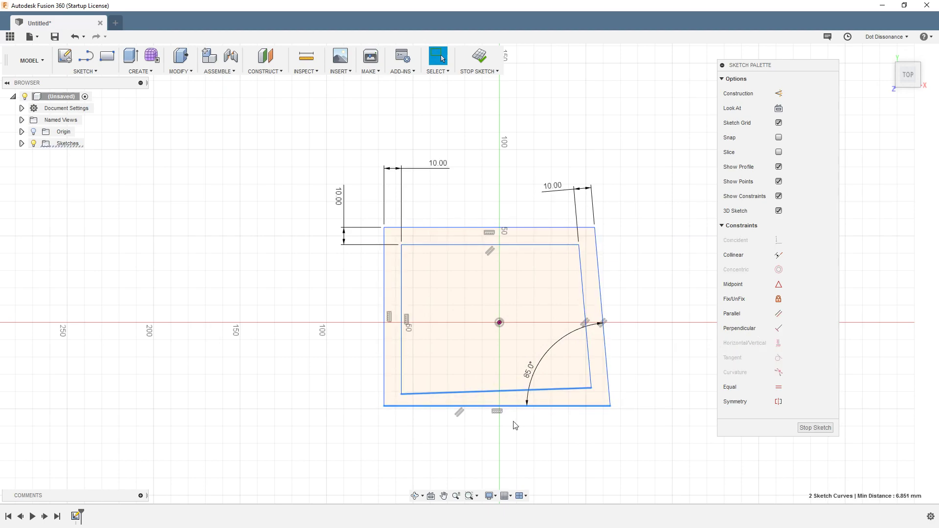
pyautogui.click(779, 313)
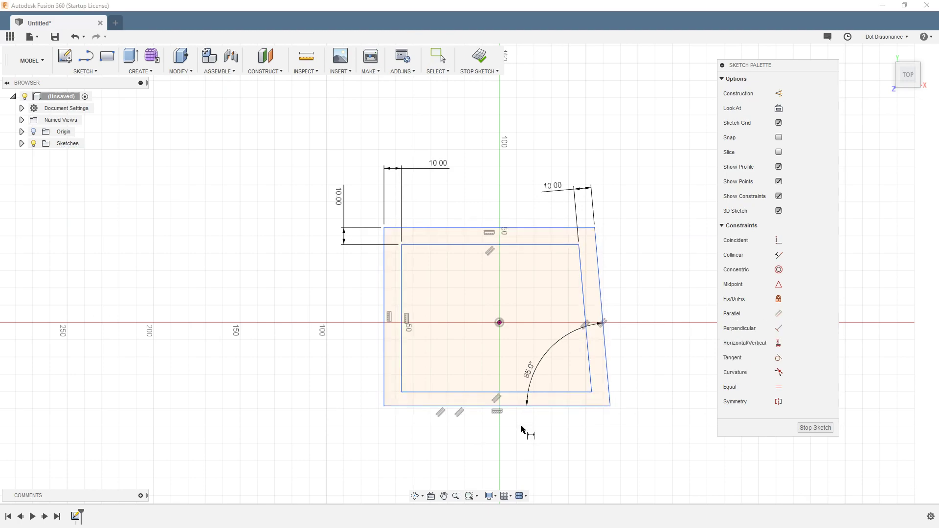
# Step: Dimension the distance between the inner and outer bottom edges to 10 mm
pyautogui.click(552, 392)
pyautogui.click(548, 407)
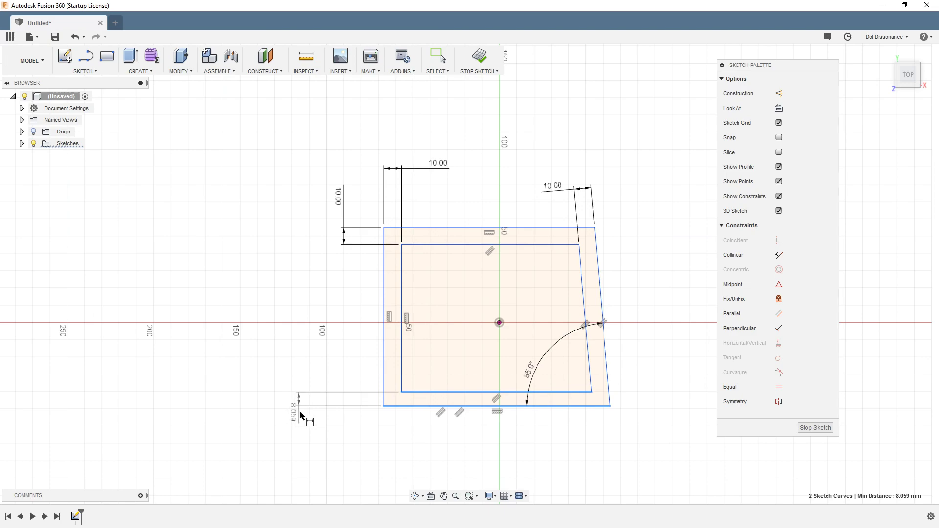
pyautogui.click(308, 405)
pyautogui.write('10')
pyautogui.press('Return')
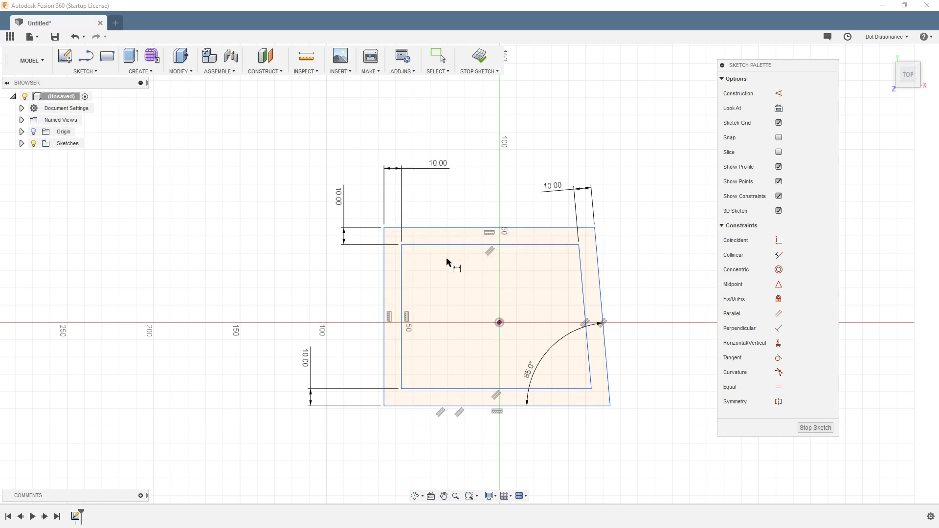
pyautogui.press('Escape')
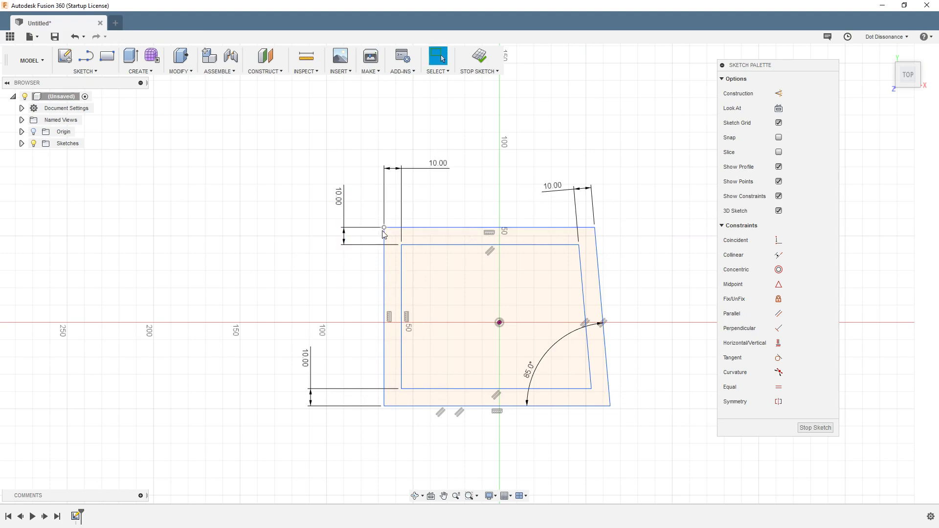
# Step: Stretch the outer shape by its upper-left corner and move its left edge back inward to test the offsets
pyautogui.moveTo(385, 231)
pyautogui.mouseDown()
pyautogui.moveTo(413, 216)
pyautogui.moveTo(447, 251)
pyautogui.moveTo(360, 274)
pyautogui.moveTo(363, 297)
pyautogui.moveTo(381, 148)
pyautogui.moveTo(443, 226)
pyautogui.moveTo(336, 190)
pyautogui.moveTo(369, 208)
pyautogui.moveTo(357, 224)
pyautogui.mouseUp()
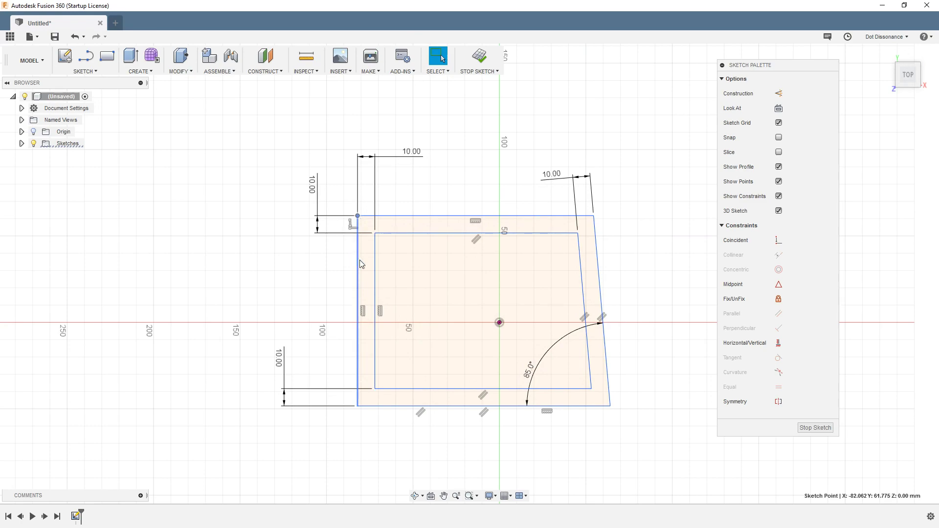
pyautogui.moveTo(359, 260)
pyautogui.mouseDown()
pyautogui.moveTo(301, 244)
pyautogui.moveTo(427, 230)
pyautogui.moveTo(443, 255)
pyautogui.moveTo(386, 280)
pyautogui.moveTo(404, 314)
pyautogui.moveTo(391, 239)
pyautogui.moveTo(384, 283)
pyautogui.mouseUp()
pyautogui.press('Escape')
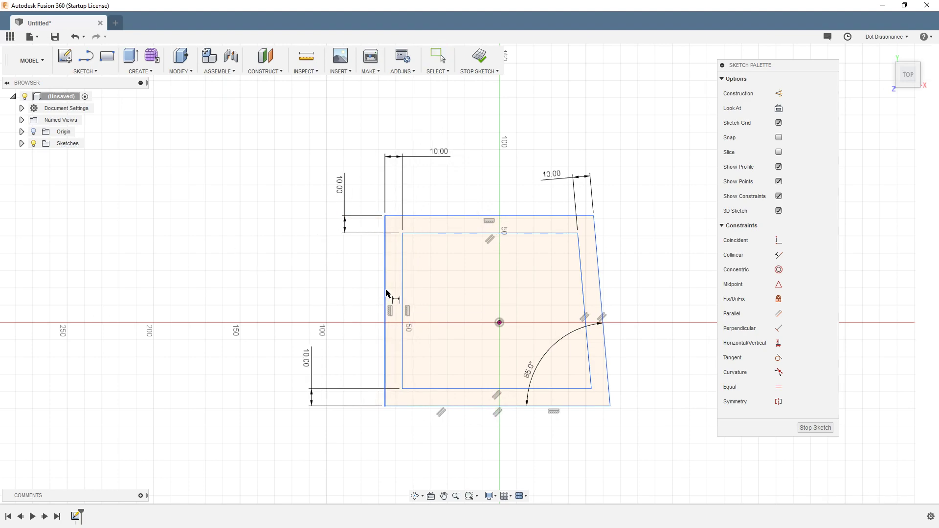
# Step: Dimension the length of the outer shape's vertical left edge to 110 mm
pyautogui.press('d')
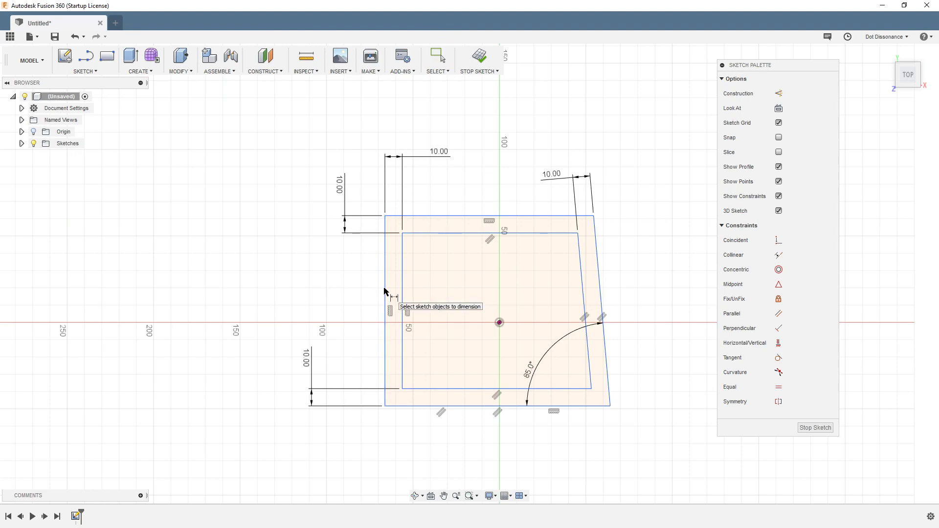
pyautogui.click(385, 292)
pyautogui.click(280, 292)
pyautogui.write('110')
pyautogui.press('Return')
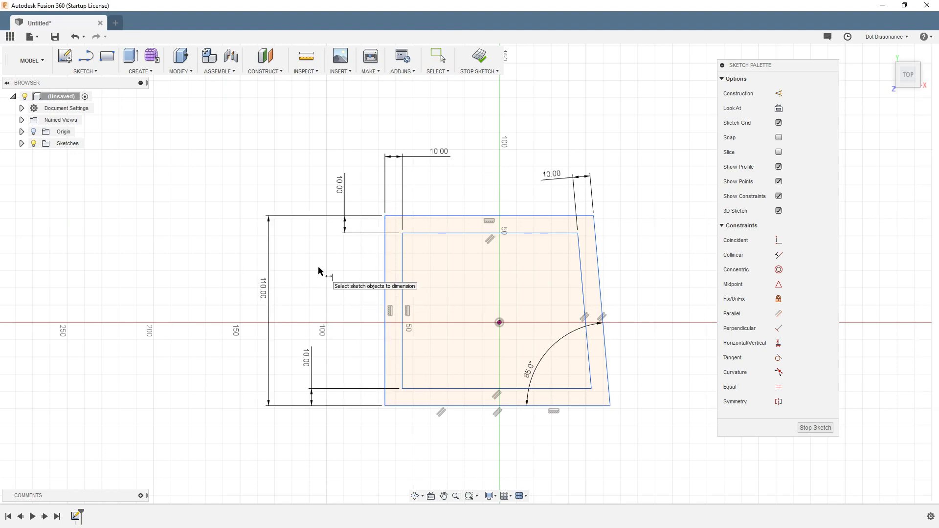
pyautogui.press('Escape')
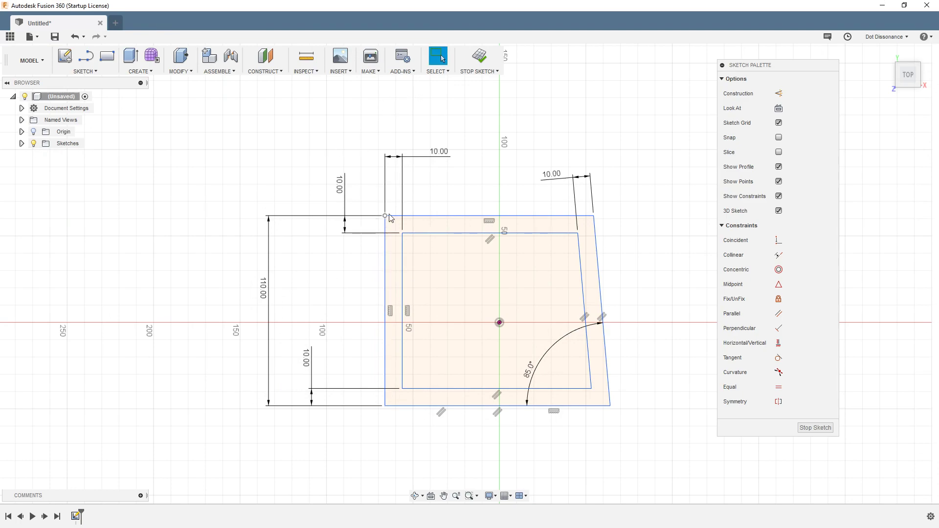
# Step: Shift the nested shapes slightly by the outer upper-left corner and dimension the outer top edge to 110 mm
pyautogui.moveTo(386, 217)
pyautogui.mouseDown()
pyautogui.moveTo(369, 213)
pyautogui.moveTo(401, 241)
pyautogui.moveTo(306, 222)
pyautogui.moveTo(358, 214)
pyautogui.moveTo(394, 223)
pyautogui.mouseUp()
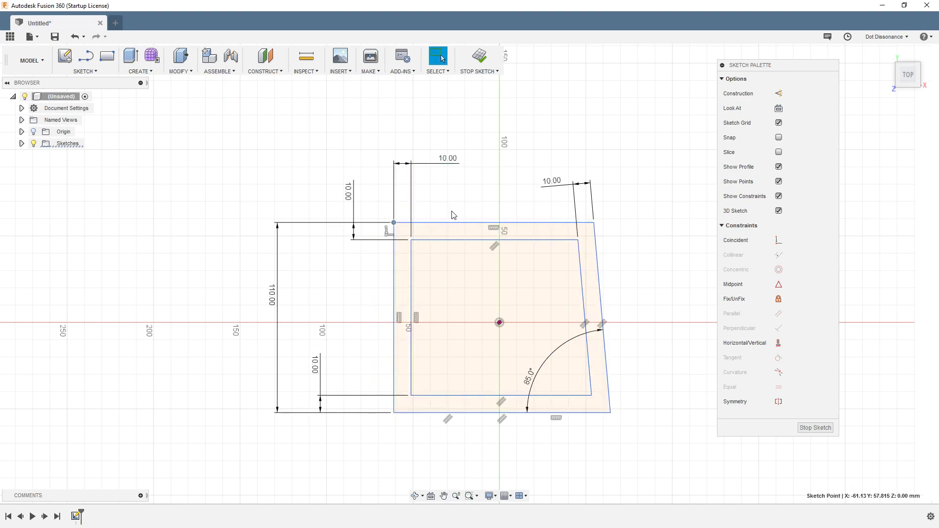
pyautogui.click(448, 223)
pyautogui.click(461, 192)
pyautogui.write('110')
pyautogui.press('Return')
pyautogui.press('Escape')
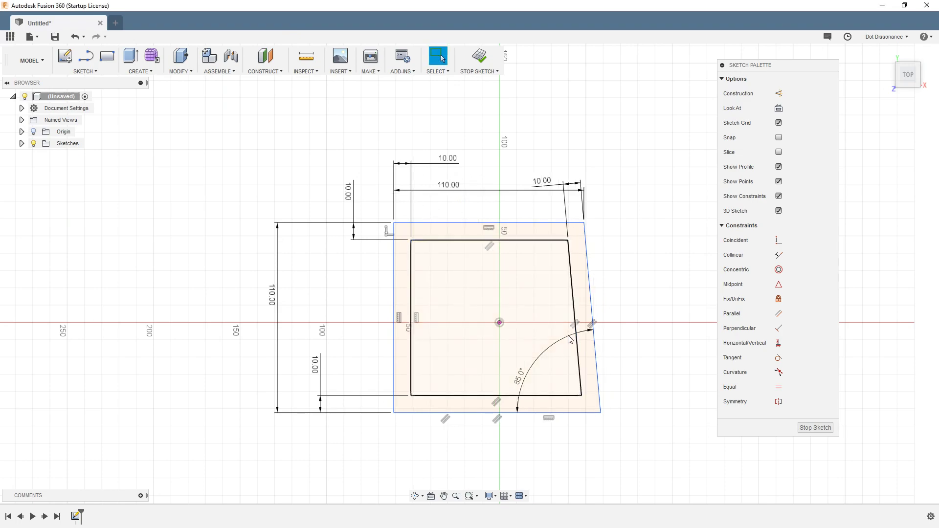
# Step: Move the nested shapes around by their corners and top edge to test their remaining freedom of position
pyautogui.moveTo(587, 419)
pyautogui.mouseDown()
pyautogui.moveTo(614, 425)
pyautogui.moveTo(543, 384)
pyautogui.moveTo(565, 407)
pyautogui.moveTo(622, 418)
pyautogui.moveTo(587, 413)
pyautogui.moveTo(601, 422)
pyautogui.moveTo(593, 389)
pyautogui.moveTo(597, 419)
pyautogui.moveTo(577, 399)
pyautogui.moveTo(583, 419)
pyautogui.moveTo(558, 400)
pyautogui.moveTo(601, 396)
pyautogui.mouseUp()
pyautogui.click(607, 412)
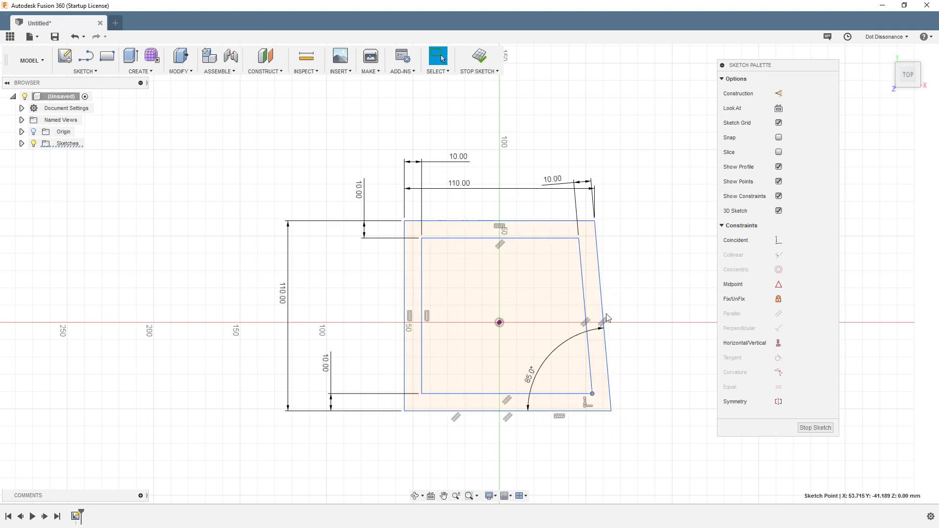
pyautogui.click(618, 277)
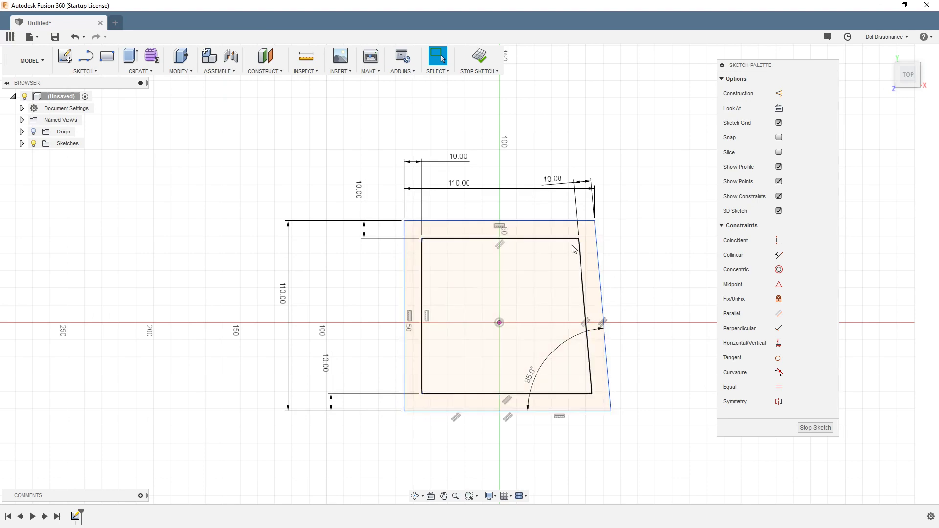
pyautogui.moveTo(519, 226)
pyautogui.mouseDown()
pyautogui.moveTo(482, 233)
pyautogui.moveTo(506, 284)
pyautogui.moveTo(524, 222)
pyautogui.mouseUp()
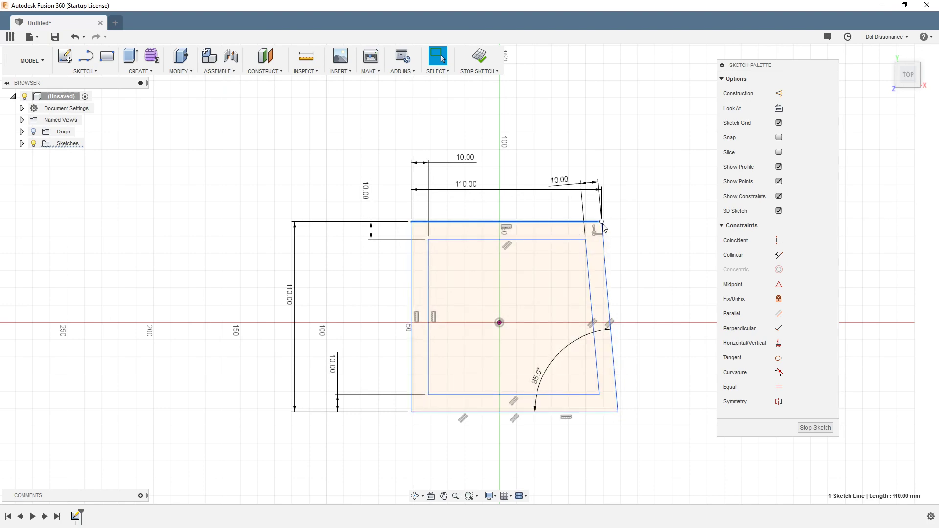
pyautogui.moveTo(569, 224)
pyautogui.mouseDown()
pyautogui.moveTo(565, 245)
pyautogui.moveTo(560, 238)
pyautogui.mouseUp()
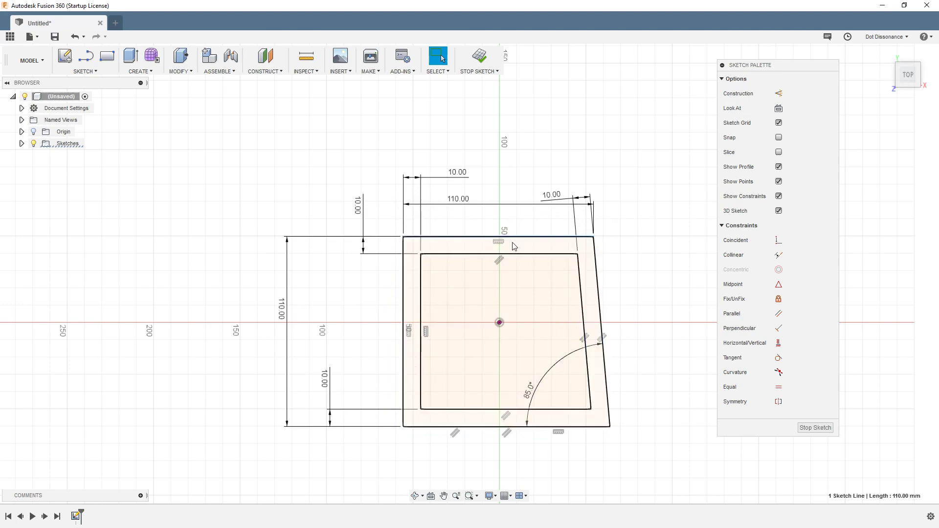
pyautogui.click(323, 172)
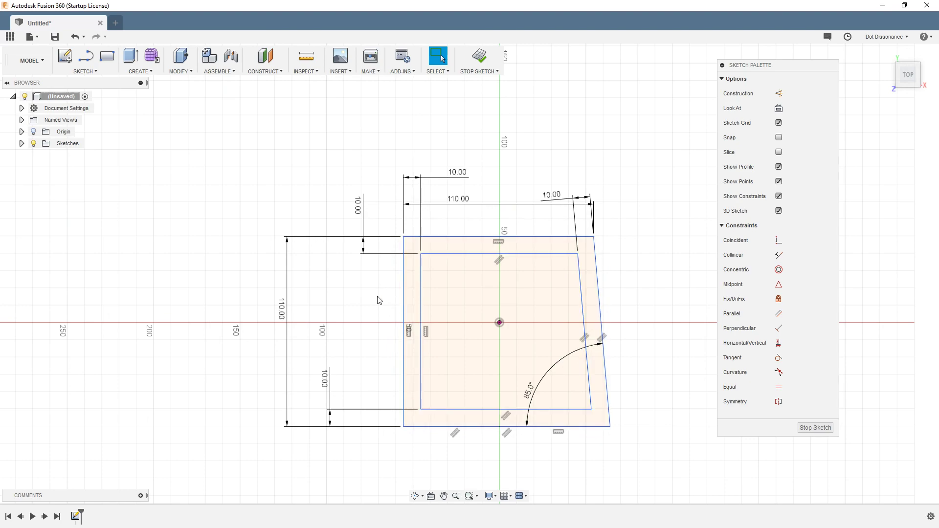
pyautogui.moveTo(421, 256)
pyautogui.mouseDown()
pyautogui.moveTo(409, 286)
pyautogui.moveTo(477, 228)
pyautogui.moveTo(407, 274)
pyautogui.moveTo(416, 252)
pyautogui.moveTo(421, 257)
pyautogui.mouseUp()
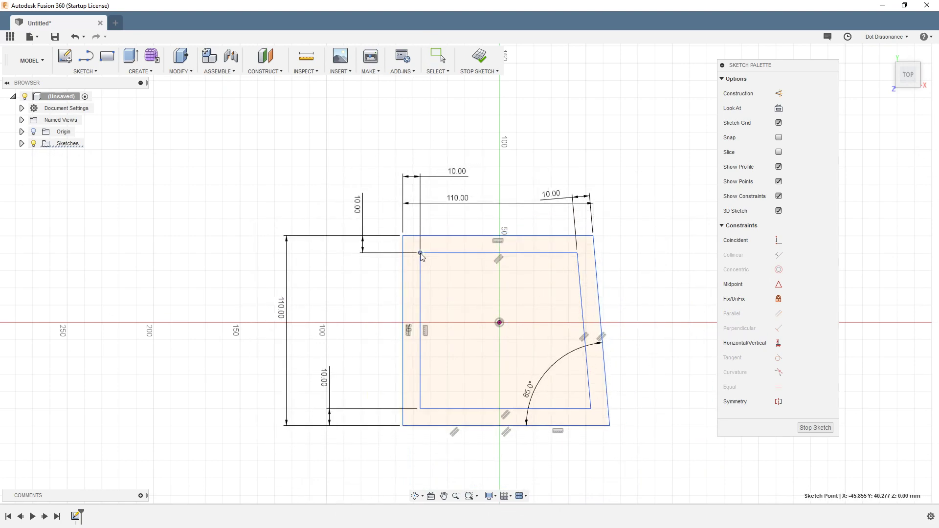
pyautogui.click(308, 159)
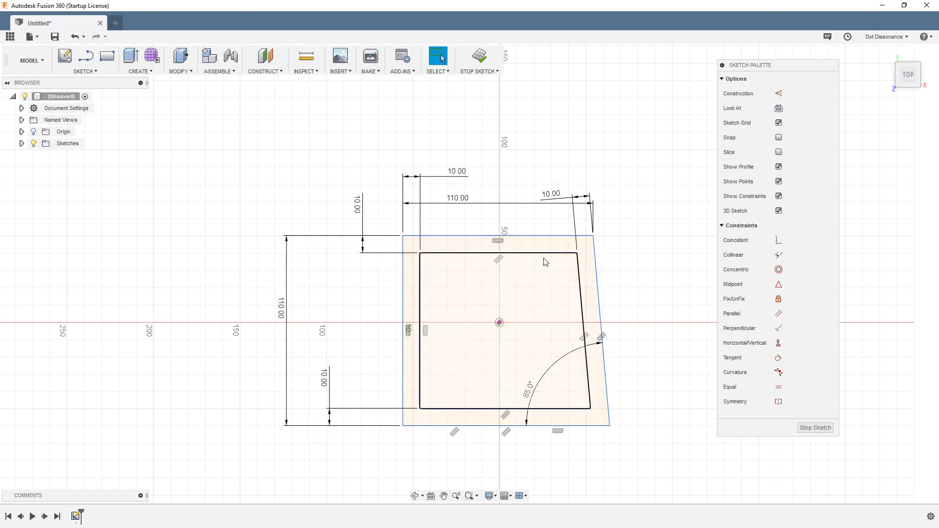
# Step: Dimension the vertical distance from the inner profile's top edge to the sketch origin to 40 mm
pyautogui.press('d')
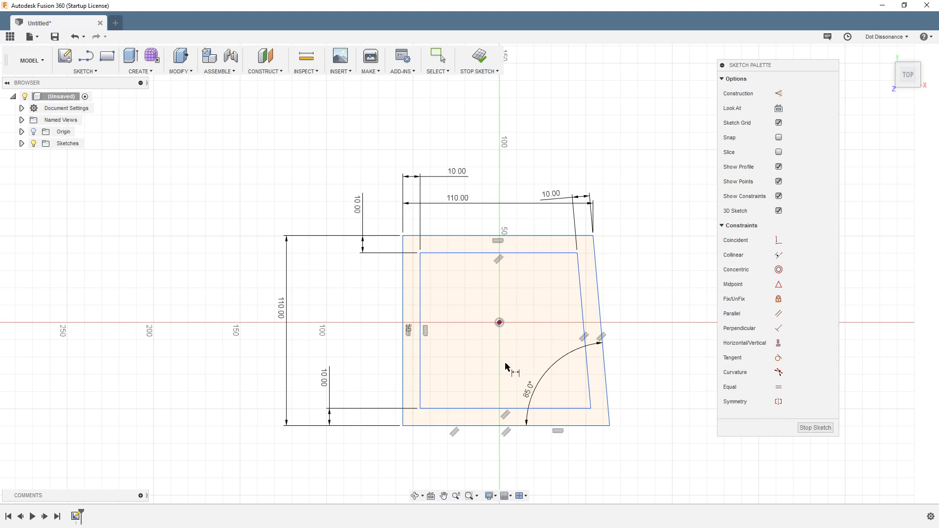
pyautogui.click(519, 254)
pyautogui.click(499, 322)
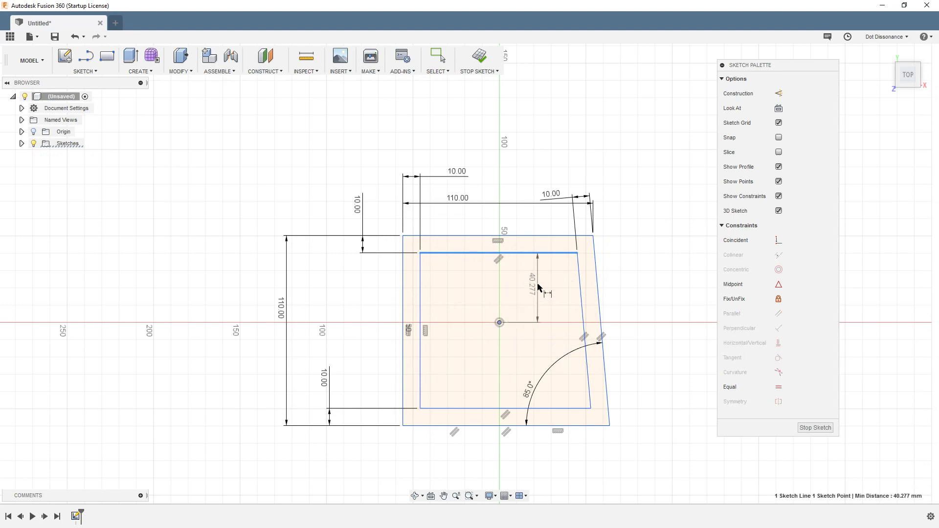
pyautogui.click(659, 152)
pyautogui.write('40')
pyautogui.press('Return')
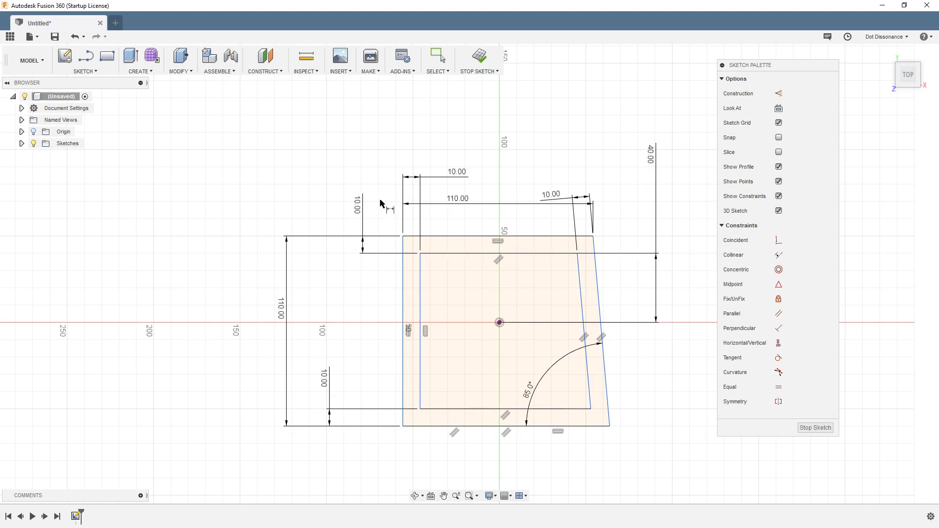
pyautogui.press('Escape')
# Step: Slide the nested shapes sideways by their edges and corners to test which movement is still free
pyautogui.moveTo(454, 238)
pyautogui.mouseDown()
pyautogui.moveTo(469, 242)
pyautogui.moveTo(463, 245)
pyautogui.mouseUp()
pyautogui.moveTo(533, 235)
pyautogui.mouseDown()
pyautogui.moveTo(521, 173)
pyautogui.moveTo(517, 291)
pyautogui.moveTo(533, 306)
pyautogui.moveTo(536, 207)
pyautogui.mouseUp()
pyautogui.click(551, 122)
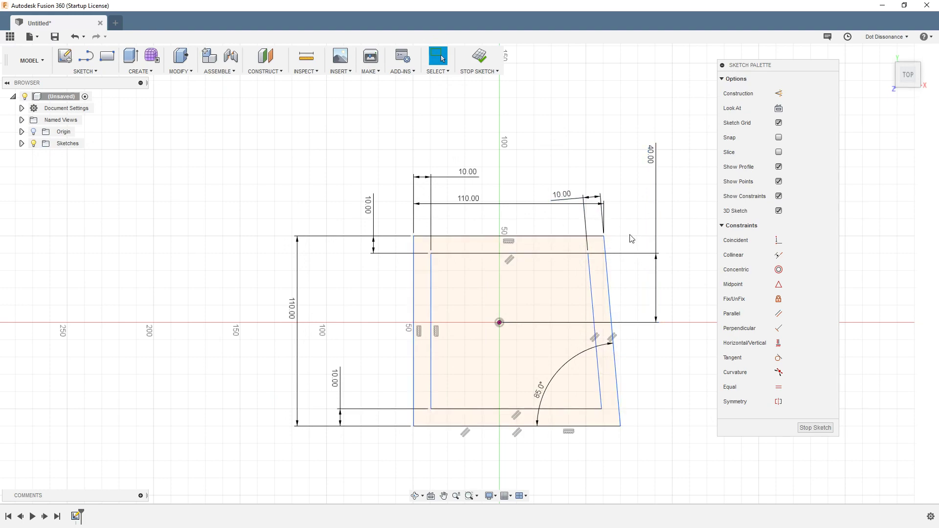
pyautogui.moveTo(609, 237); pyautogui.dragTo(569, 203)
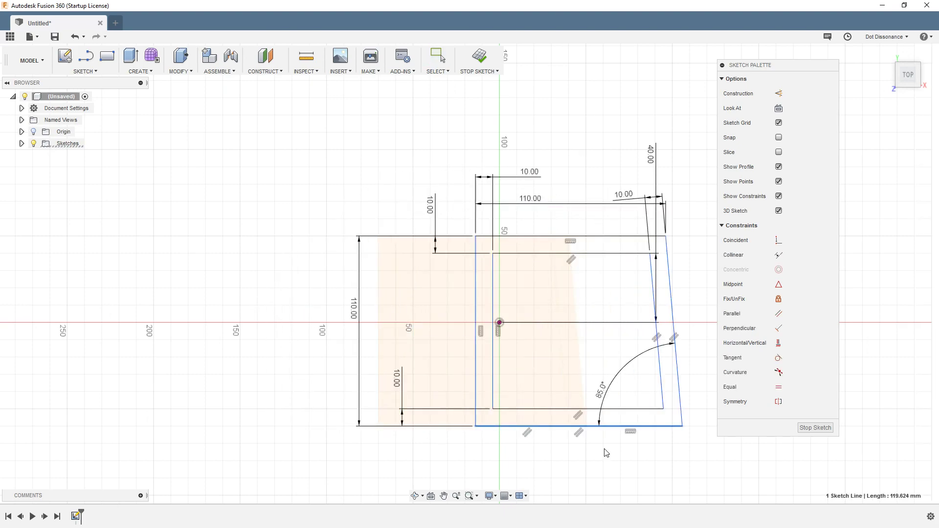
pyautogui.moveTo(506, 427); pyautogui.dragTo(554, 411)
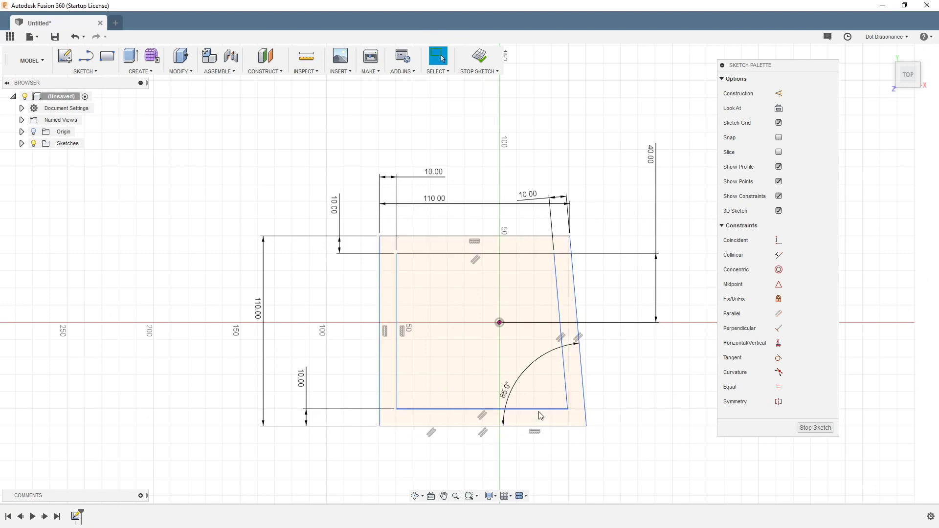
pyautogui.click(540, 409)
pyautogui.moveTo(397, 410)
pyautogui.mouseDown()
pyautogui.moveTo(363, 410)
pyautogui.moveTo(409, 409)
pyautogui.moveTo(410, 396)
pyautogui.mouseUp()
pyautogui.click(283, 165)
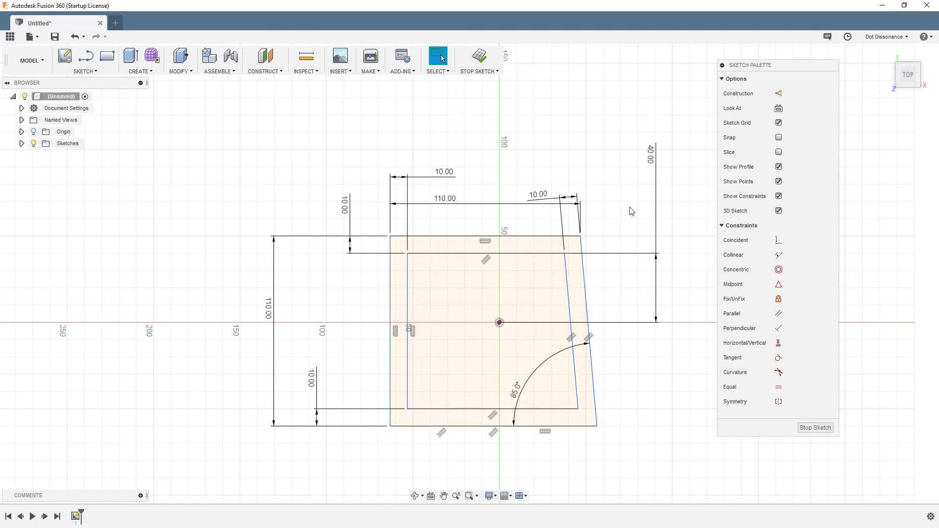
# Step: Dimension the horizontal distance from the inner profile's left edge to the sketch origin to 40 mm
pyautogui.press('d')
pyautogui.click(407, 310)
pyautogui.click(499, 323)
pyautogui.click(458, 127)
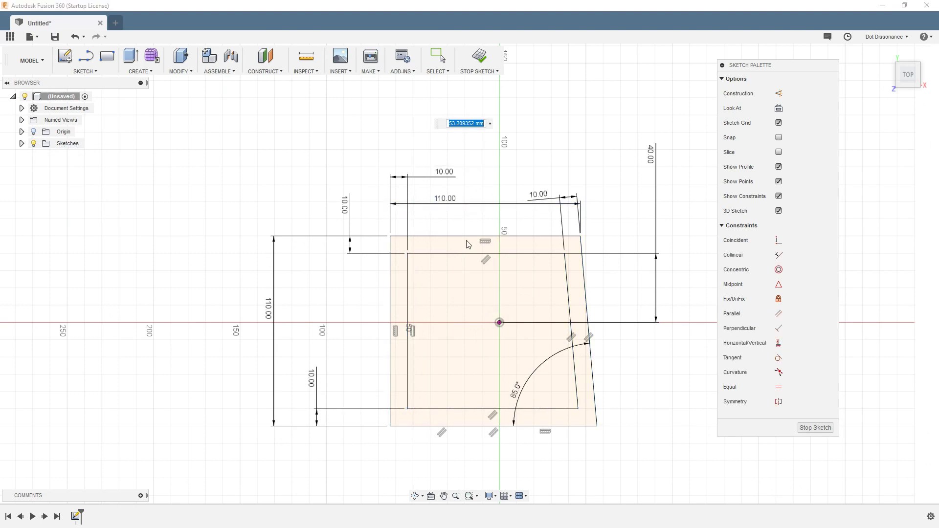
pyautogui.write('40')
pyautogui.press('Return')
pyautogui.press('Escape')
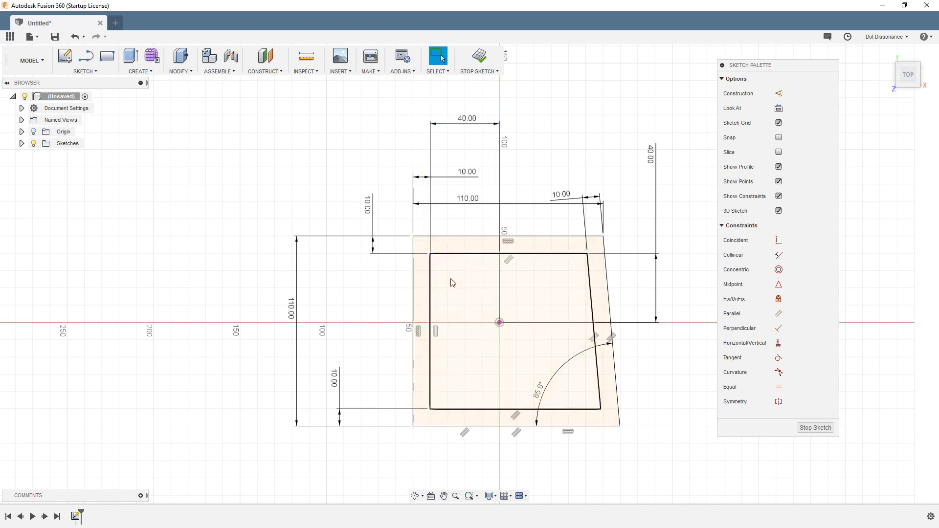
# Step: Check the outer shape's top corners and top edge for any remaining freedom of movement
pyautogui.click(414, 236)
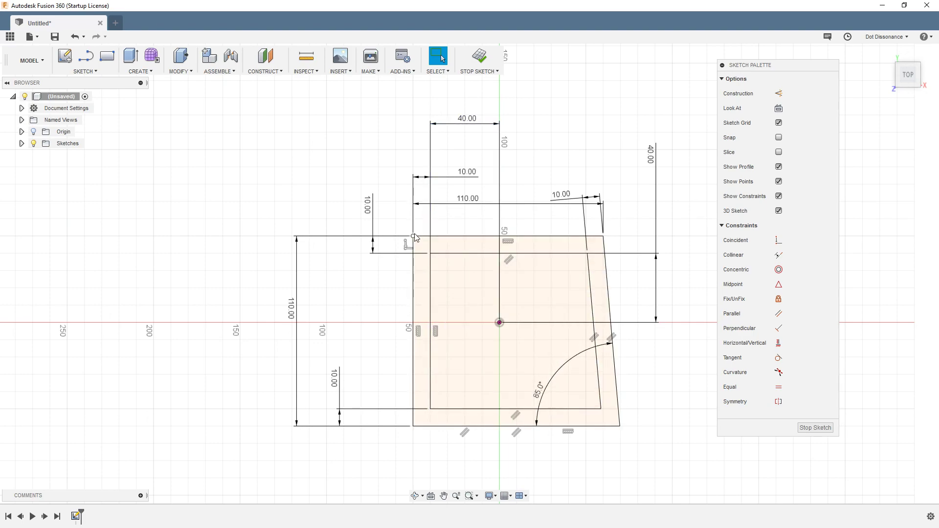
pyautogui.click(557, 237)
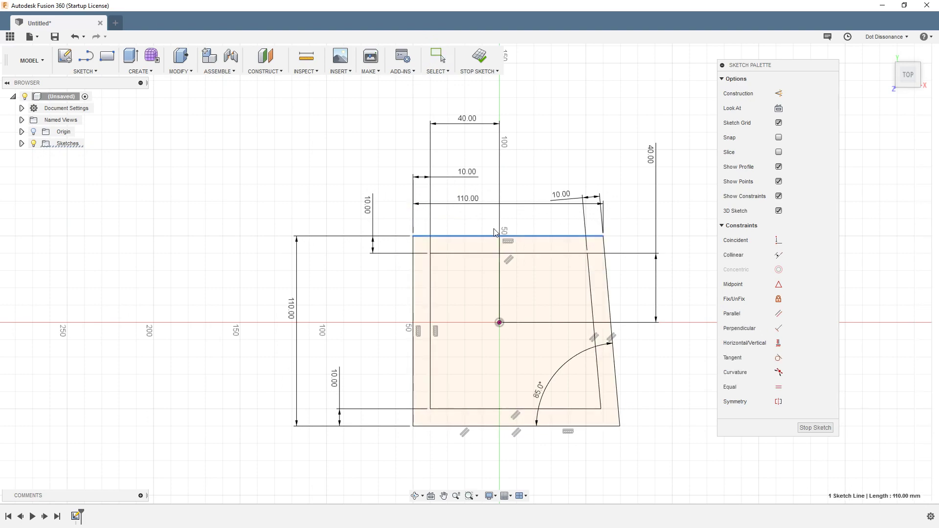
pyautogui.click(604, 236)
pyautogui.press('Escape')
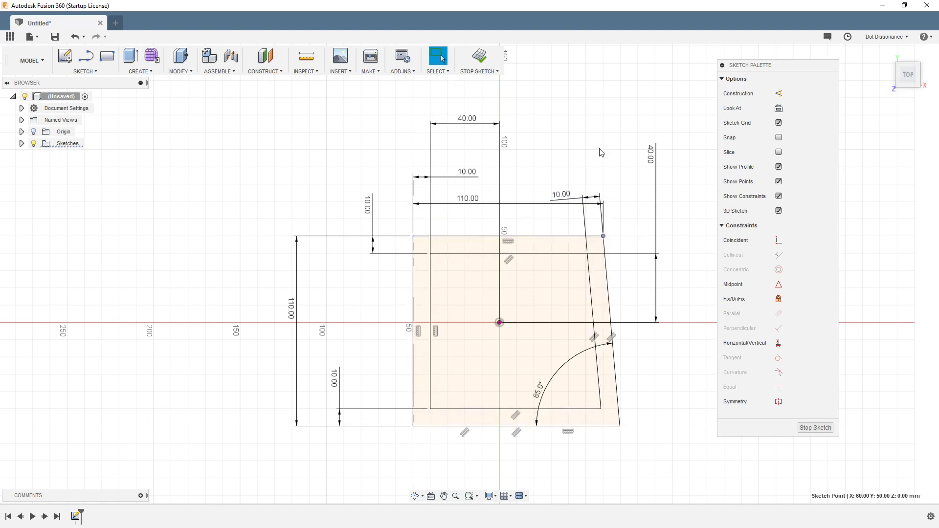